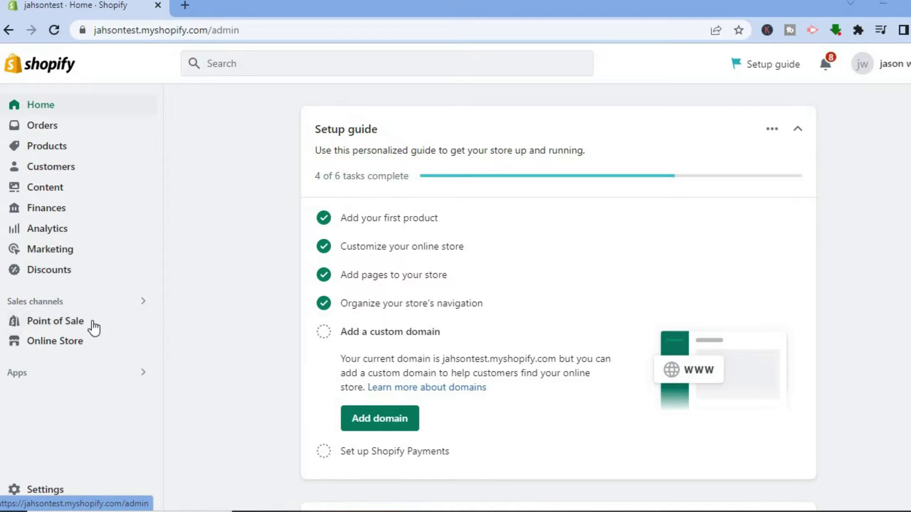
Go to the Online Store Themes page, where Dawn is the current theme.
left_click(69, 348)
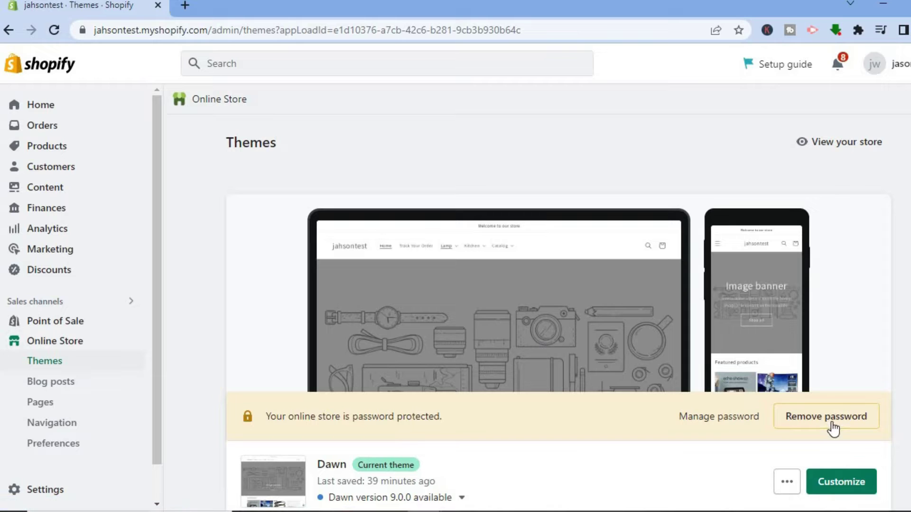
Customize the Dawn theme and switch the editor to the Products > Default product template.
left_click(841, 481)
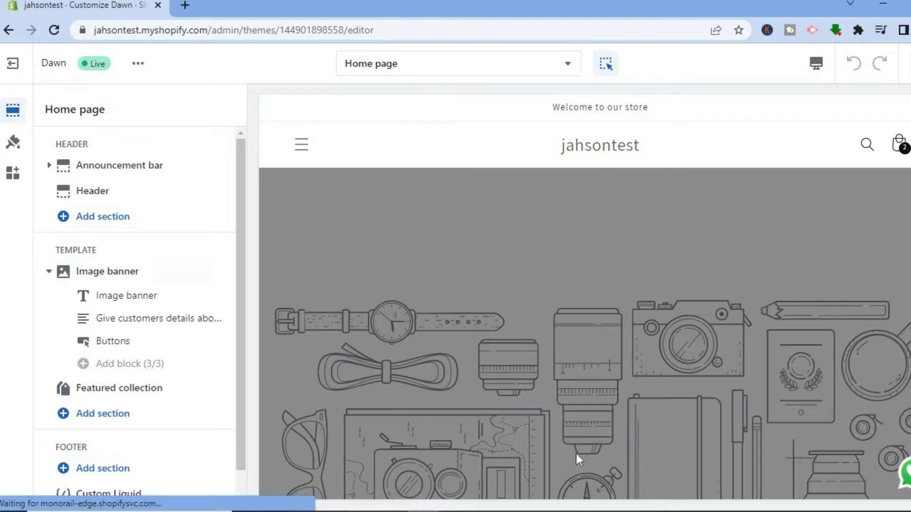
left_click(455, 101)
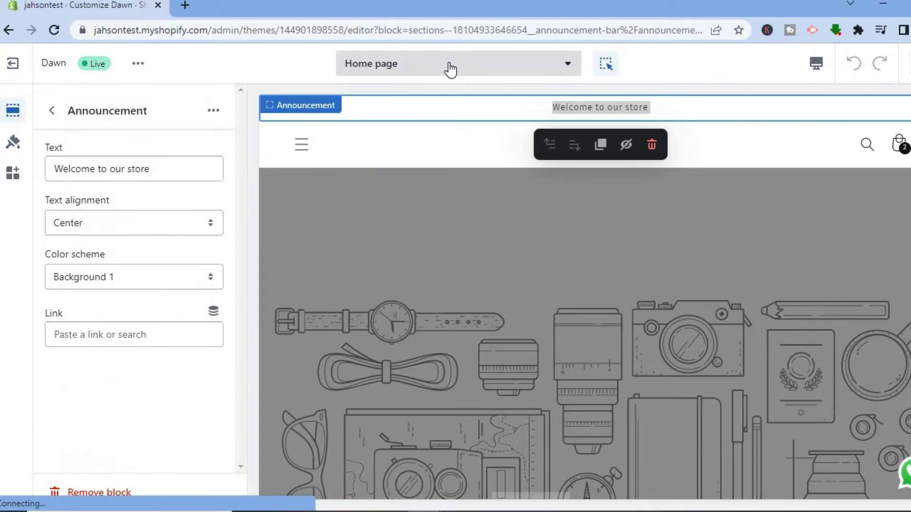
left_click(450, 71)
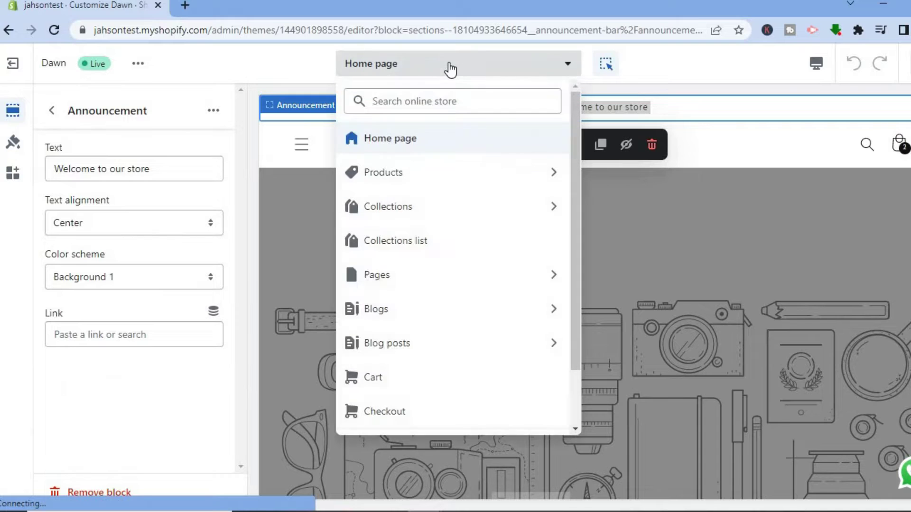
left_click(409, 175)
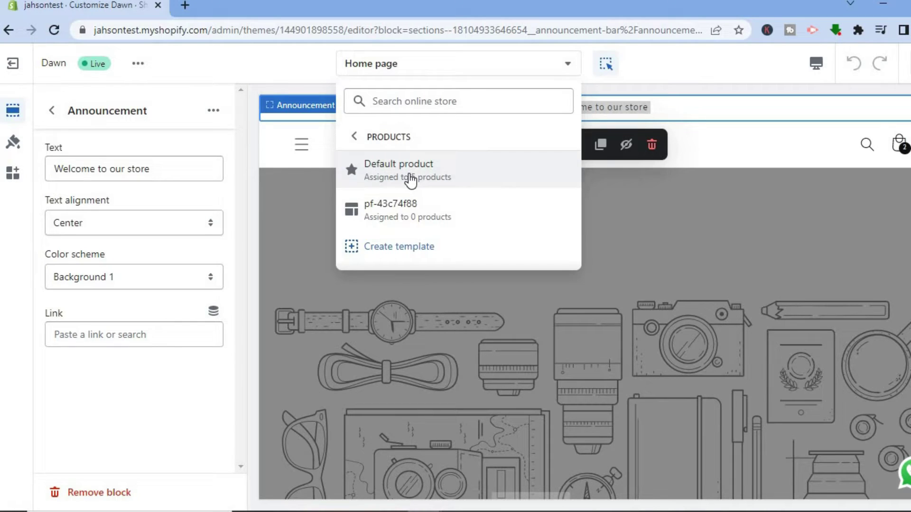
left_click(411, 179)
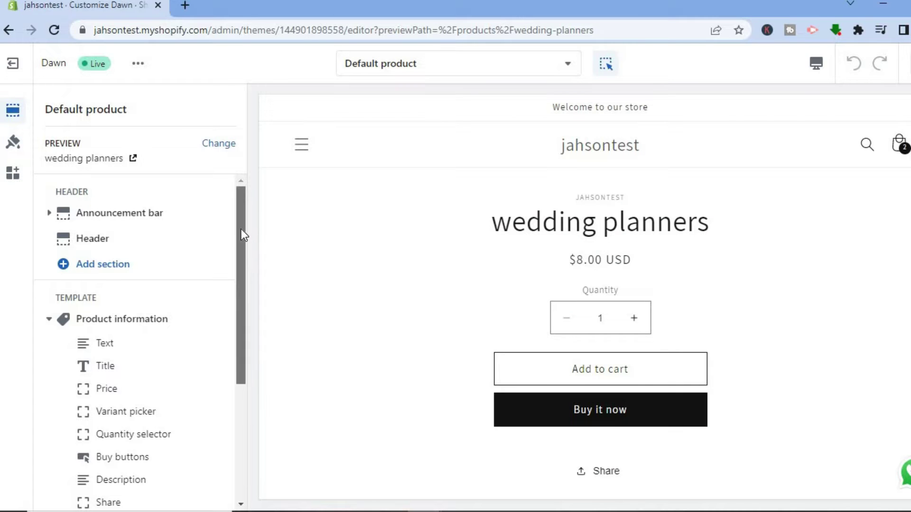
scroll(229, 329, "down", 2)
scroll(228, 315, "down", 1)
scroll(235, 262, "up", 2)
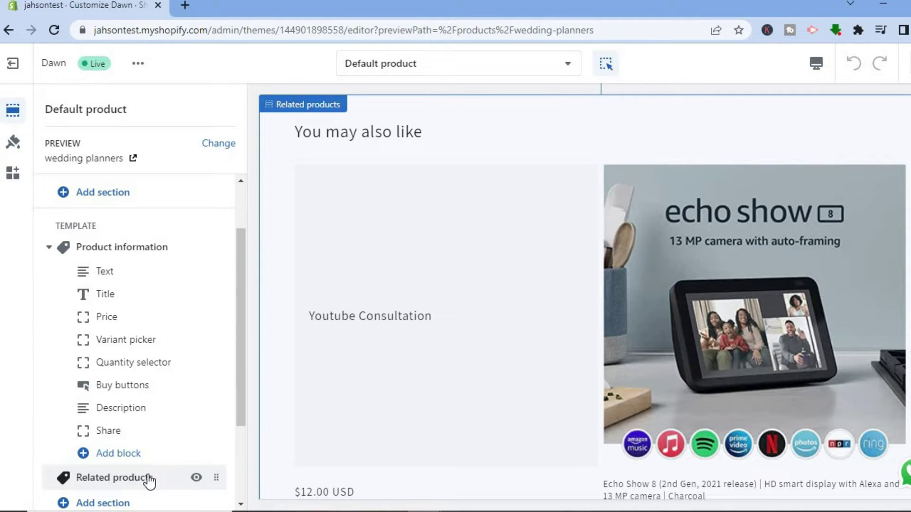
scroll(148, 477, "down", 2)
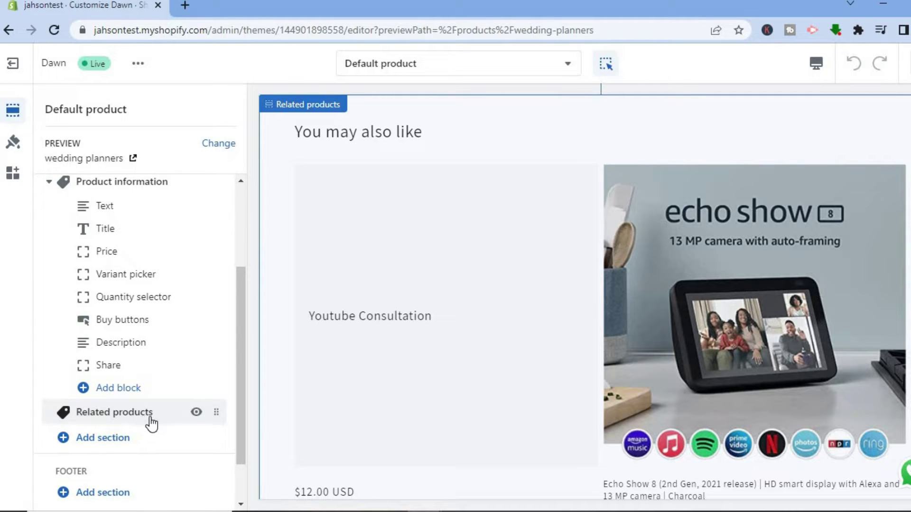
left_click(114, 444)
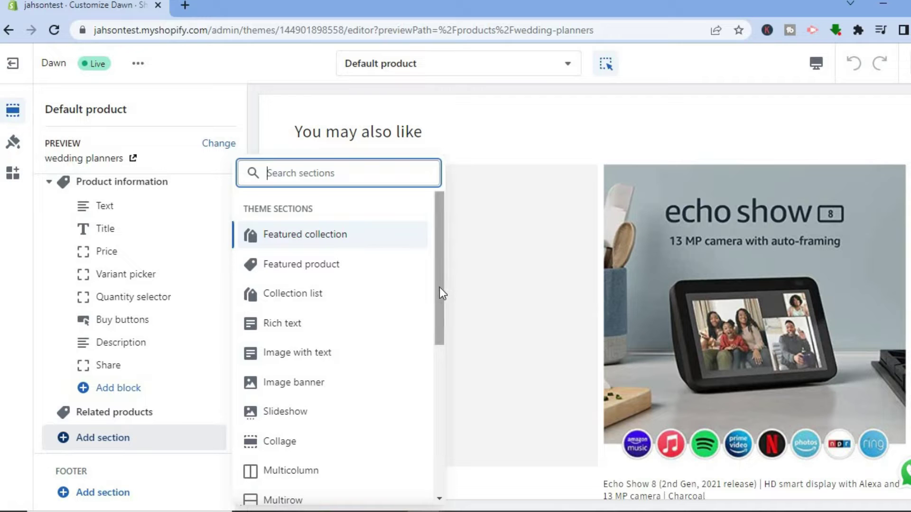
mouse_move(439, 286)
left_mouse_down()
mouse_move(434, 315)
mouse_move(434, 283)
left_mouse_up()
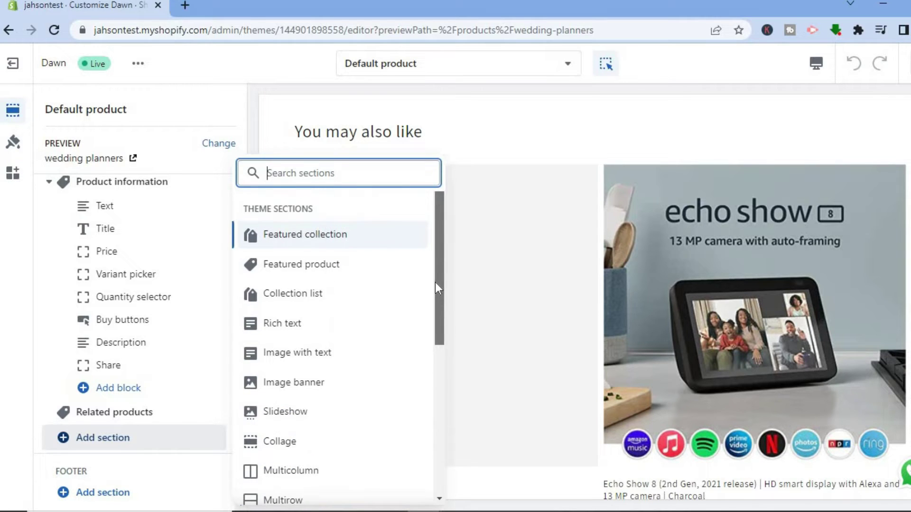
left_click(250, 135)
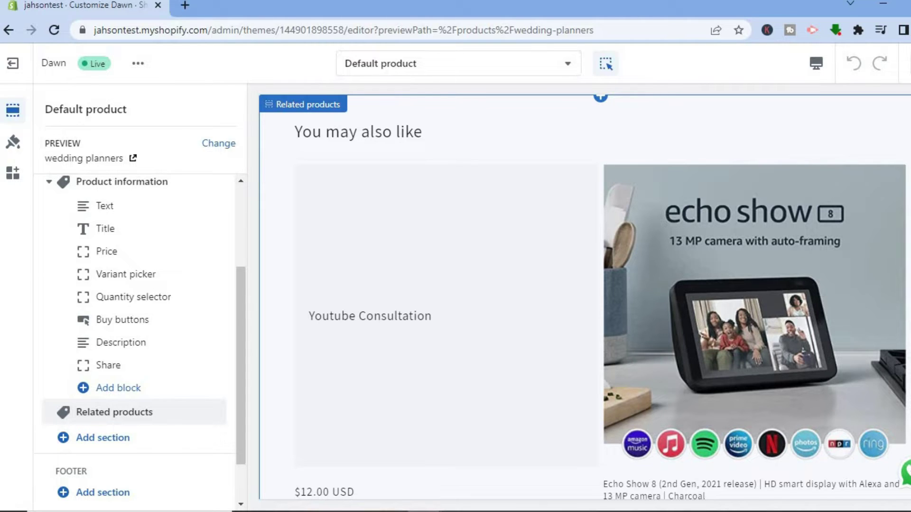
scroll(583, 294, "up", 5)
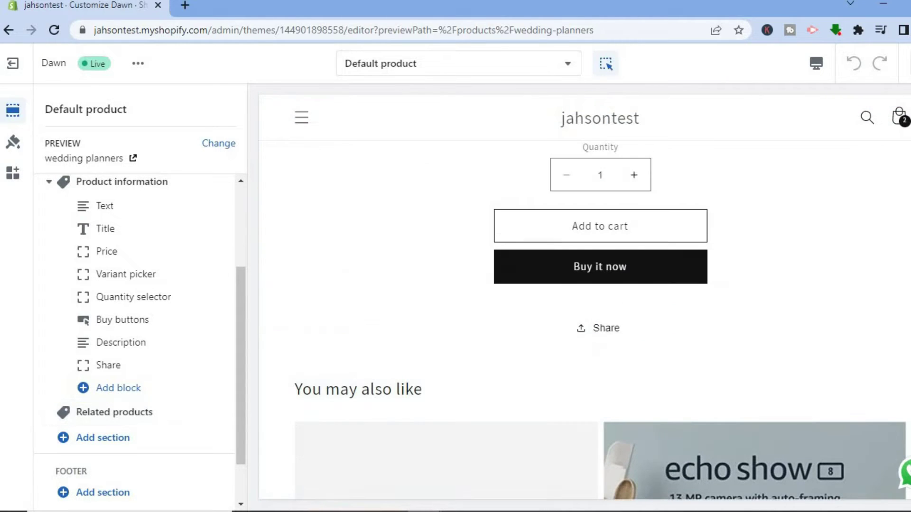
scroll(583, 294, "up", 3)
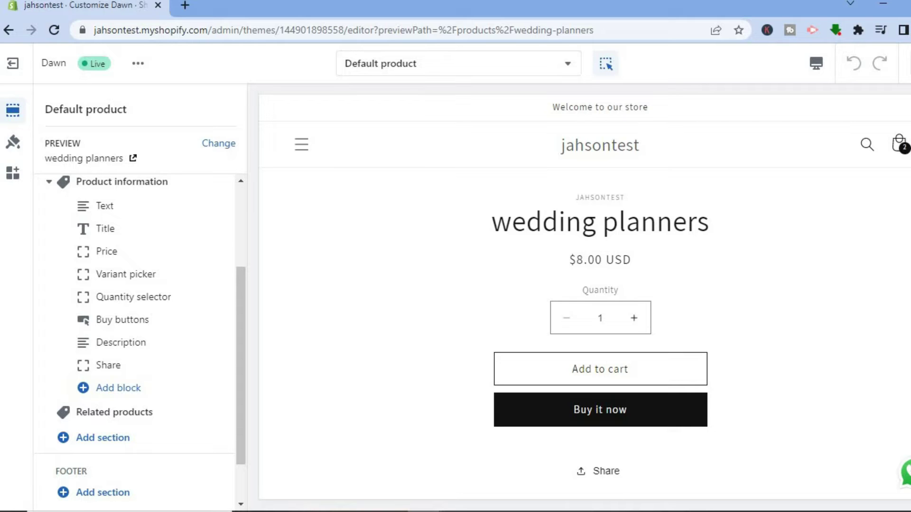
scroll(583, 294, "down", 6)
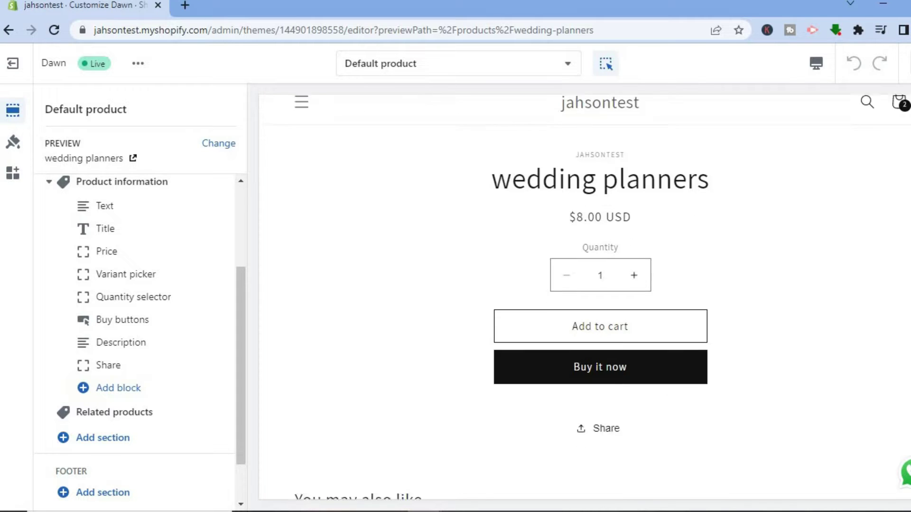
scroll(522, 119, "up", 6)
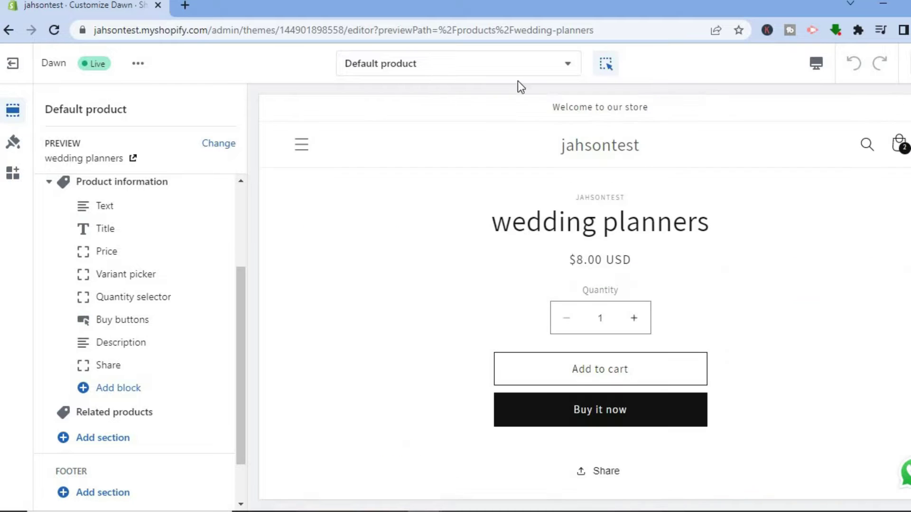
Exit the theme editor and go to App and sales channel settings, which lists 23 apps.
left_click(21, 75)
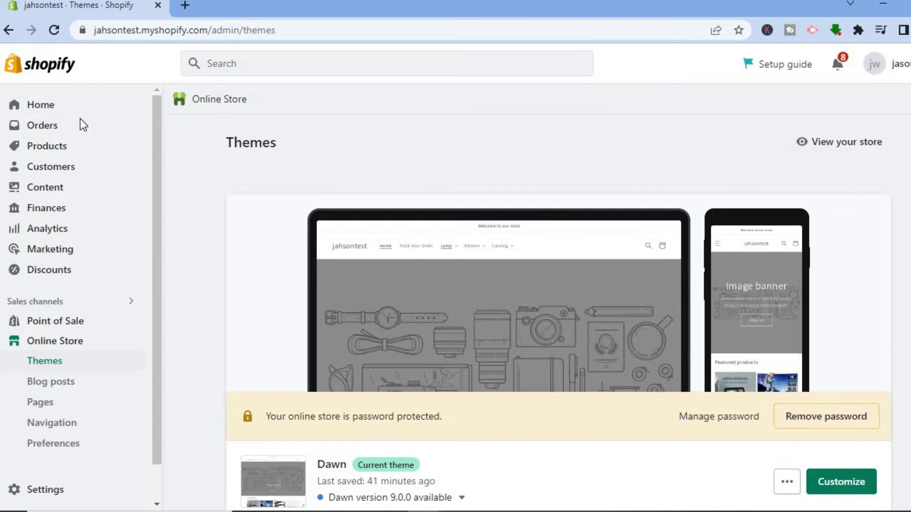
left_click_drag(156, 182, 154, 284)
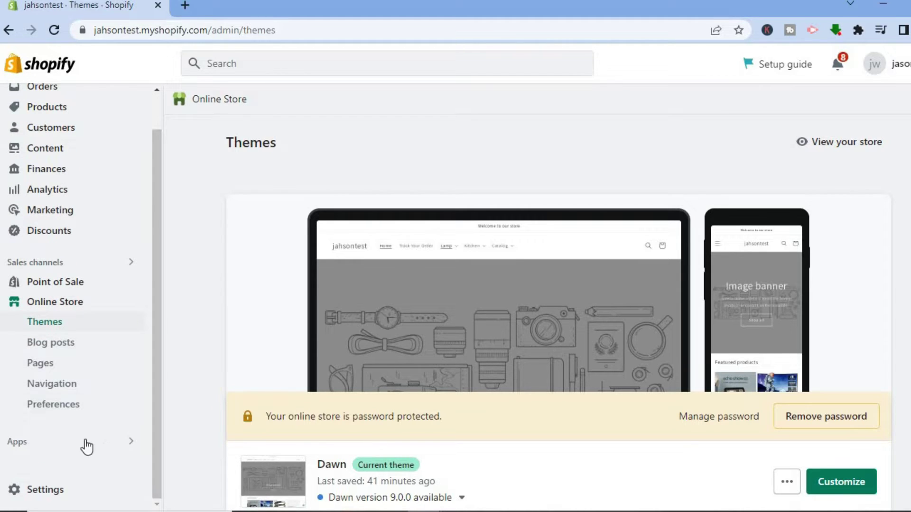
left_click(42, 444)
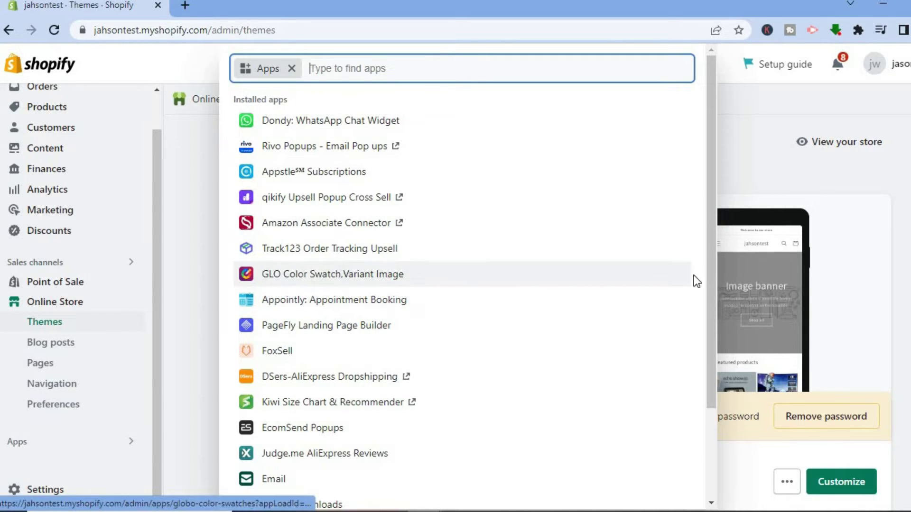
scroll(704, 378, "down", 3)
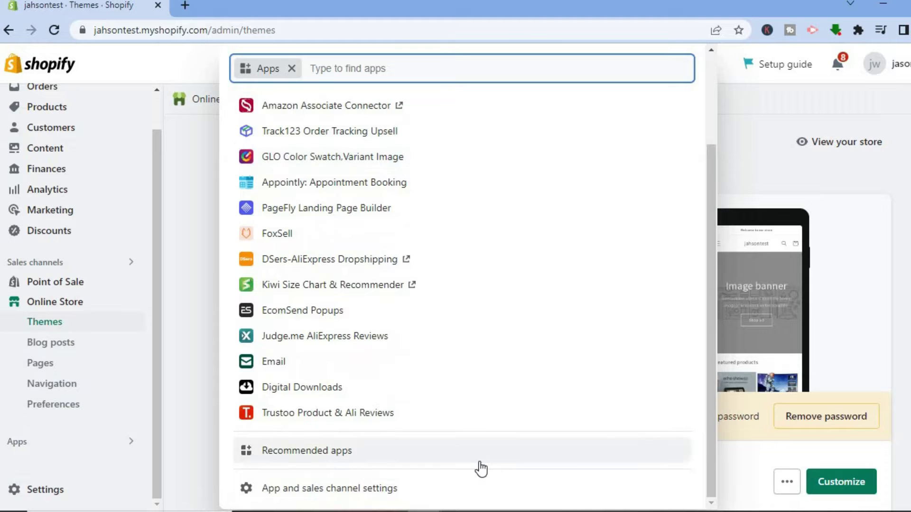
left_click(388, 489)
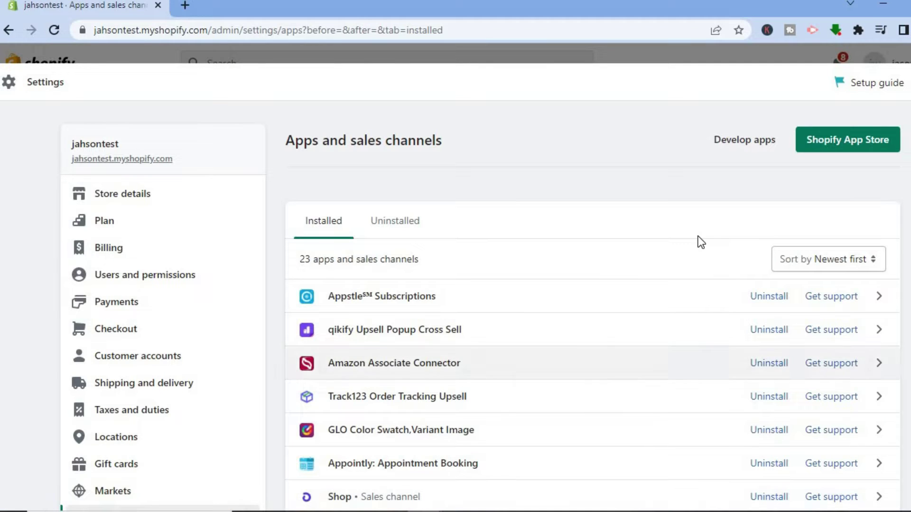
Search the App Store for 'how to add you may also like' and open Related Products - Also Bought.
left_click(847, 147)
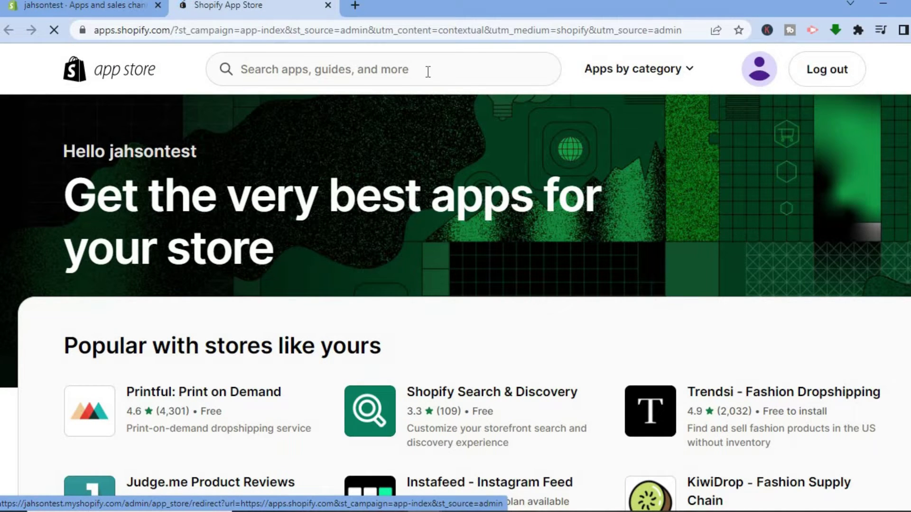
left_click(428, 71)
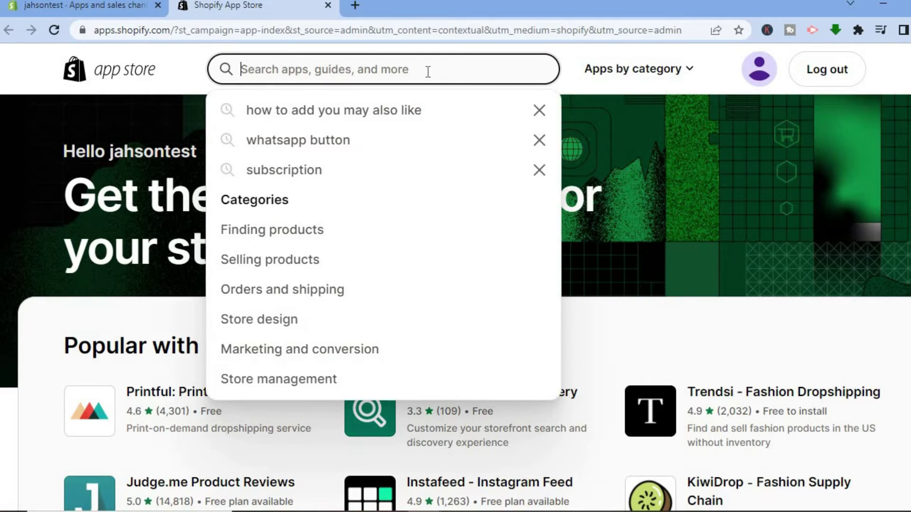
left_click(389, 112)
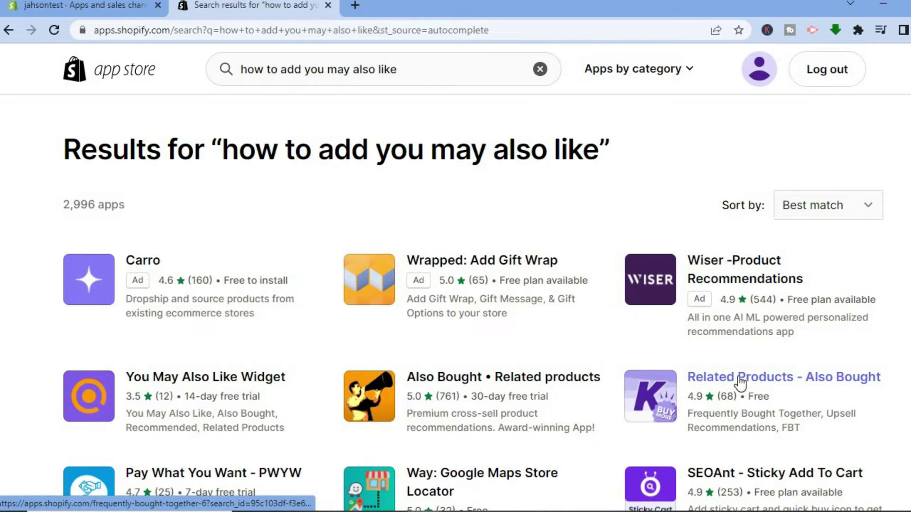
left_click(783, 382)
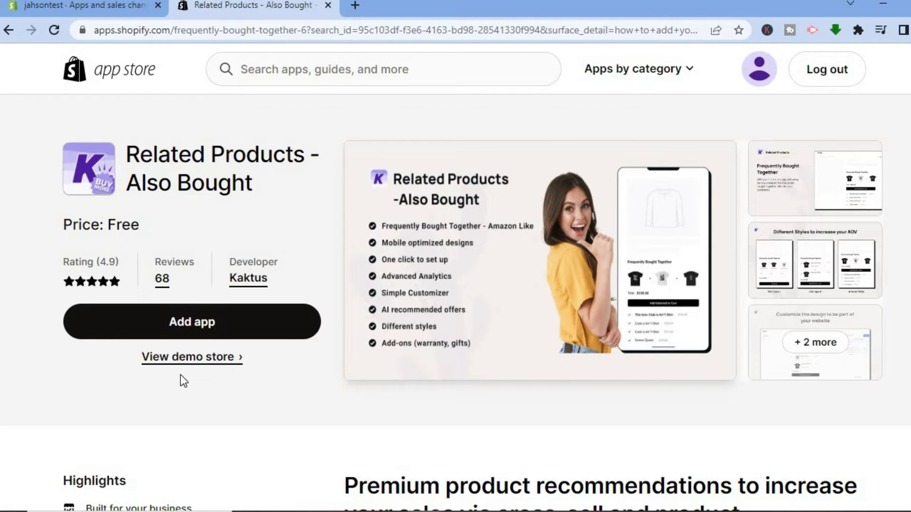
Add Related Products - Also Bought to the store and approve its install permissions.
left_click(194, 334)
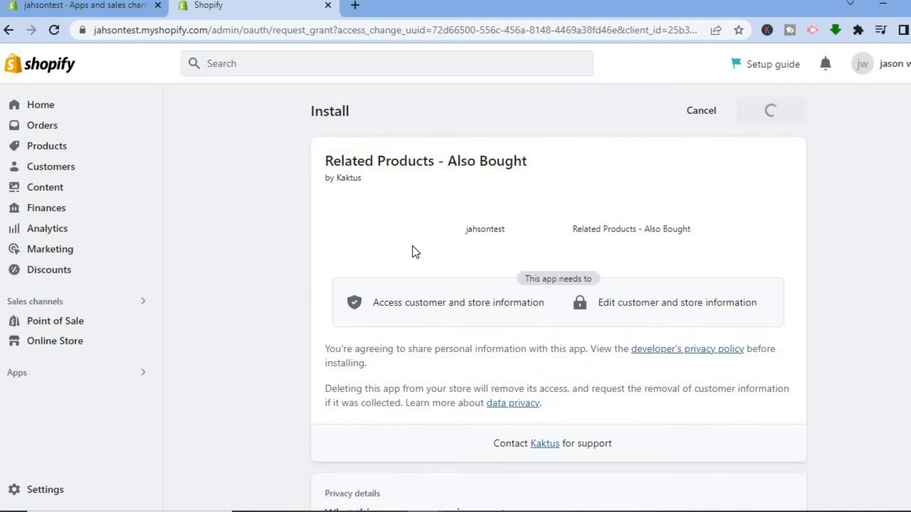
left_click(779, 110)
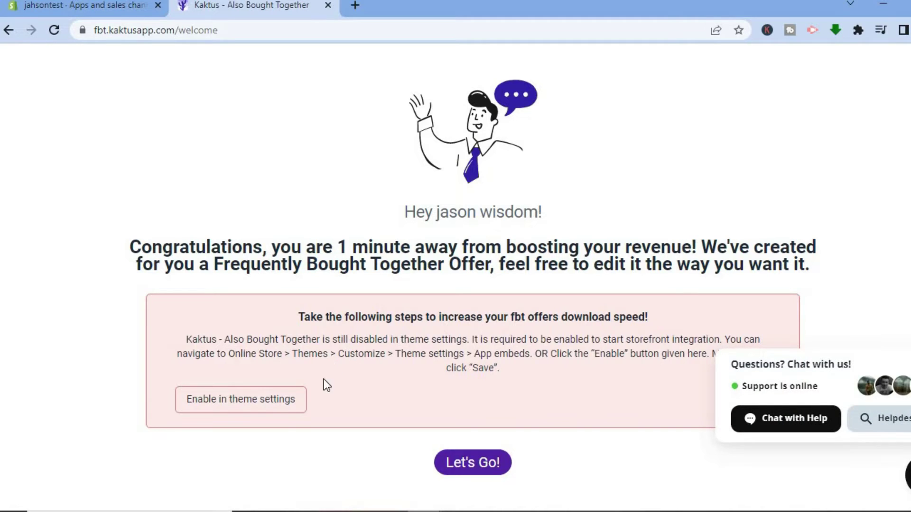
Enable the app's theme integration and start editing the Recommended Frequently Bought Together offer.
left_click(266, 401)
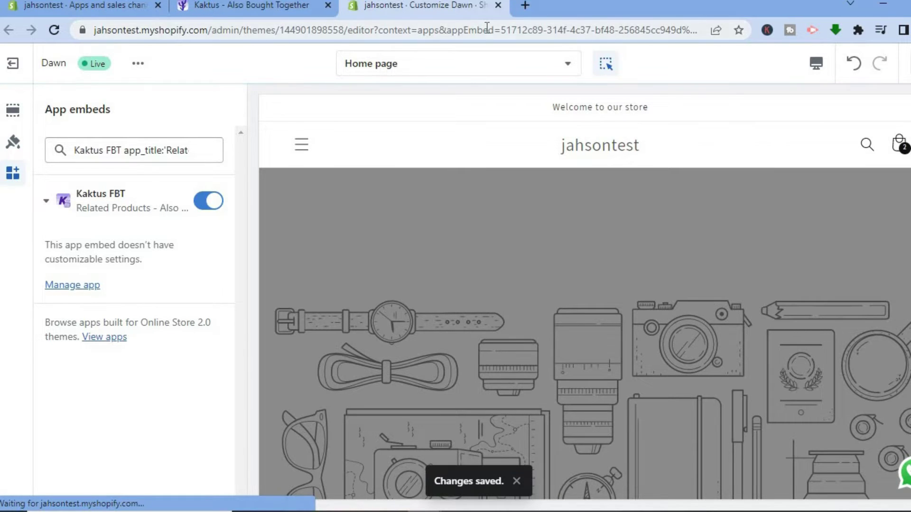
left_click(281, 8)
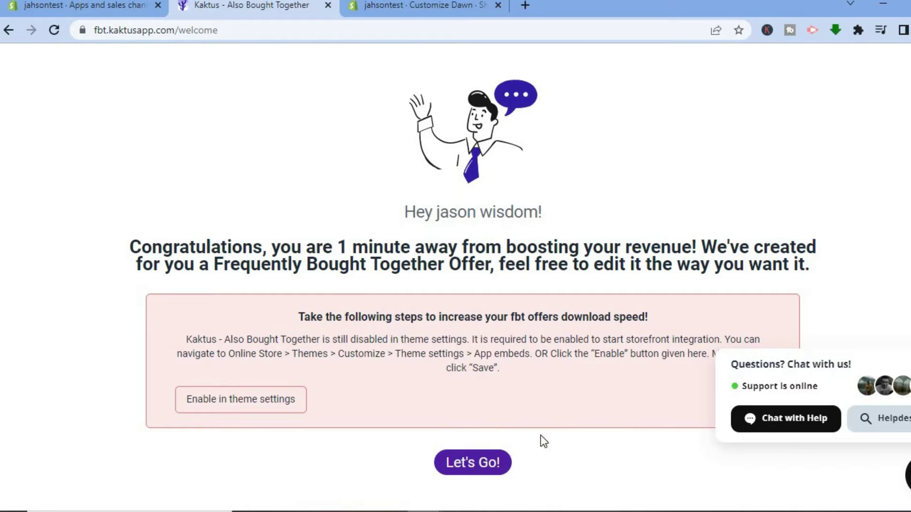
left_click(466, 462)
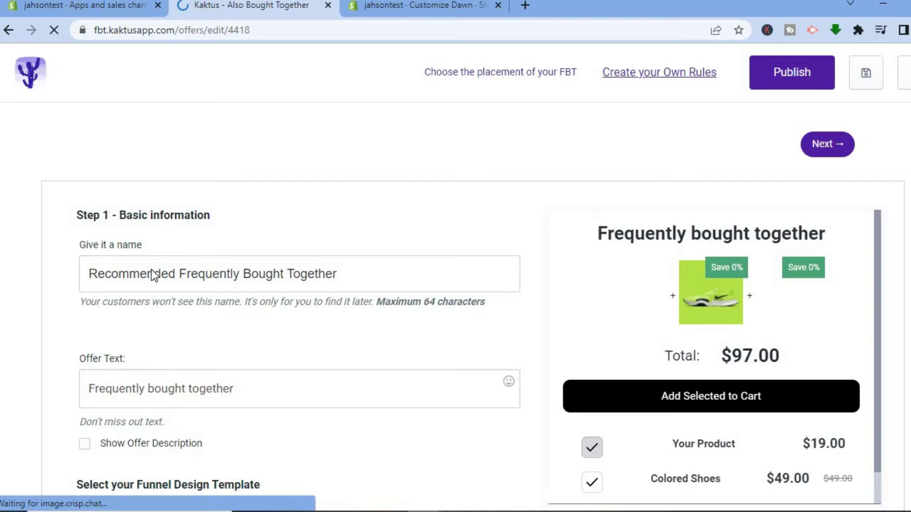
left_click(174, 241)
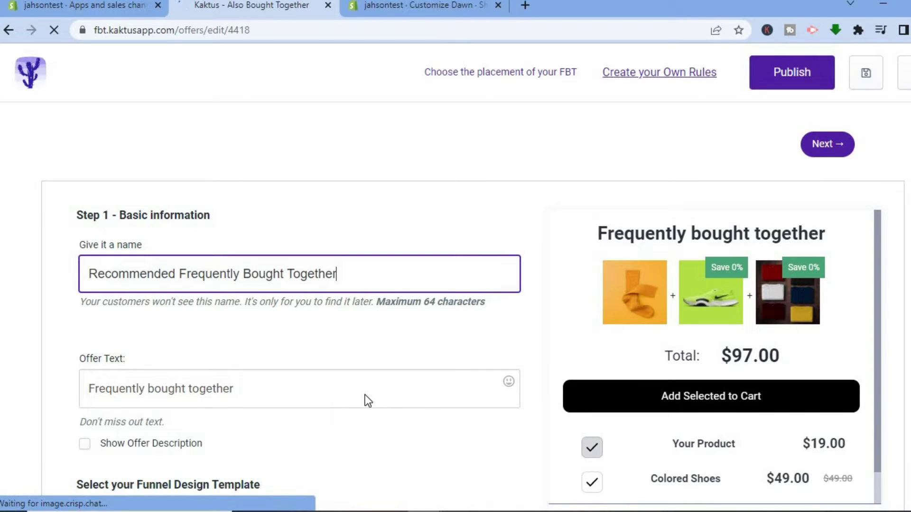
left_click(157, 379)
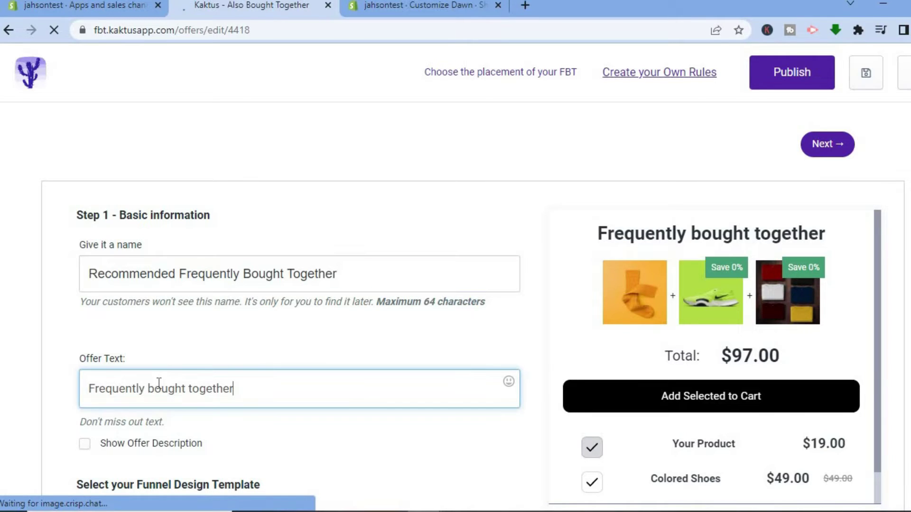
left_click(345, 280)
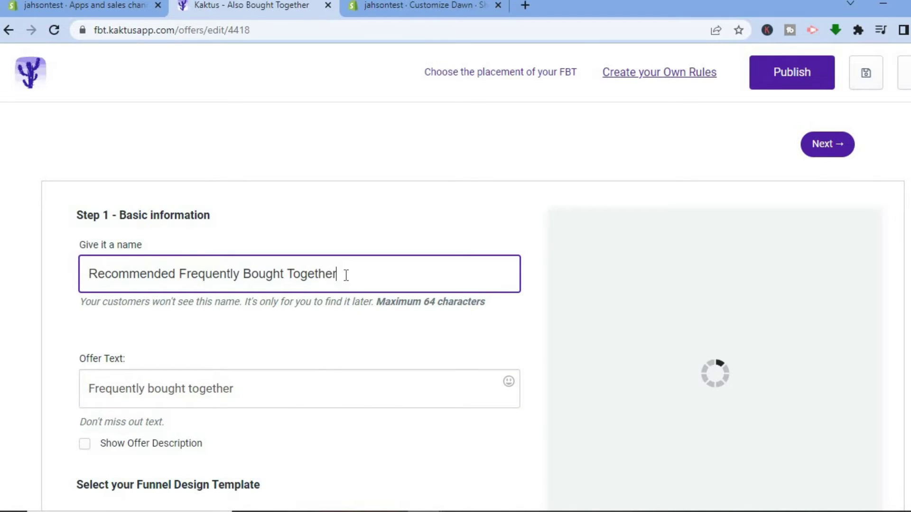
left_click(251, 390)
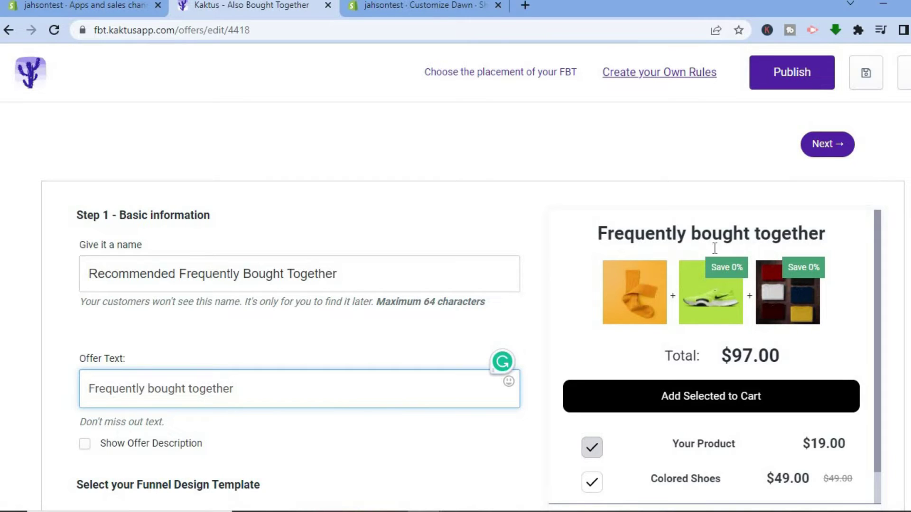
scroll(456, 275, "down", 5)
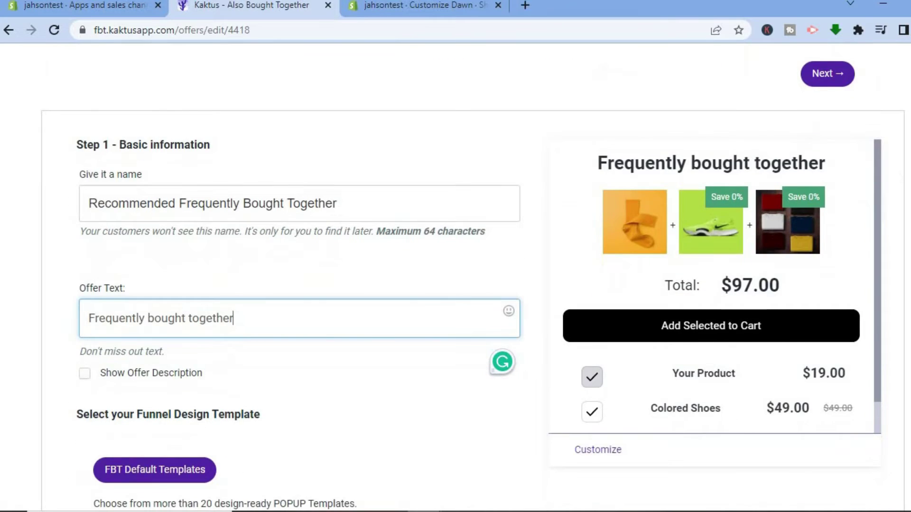
scroll(299, 278, "down", 2)
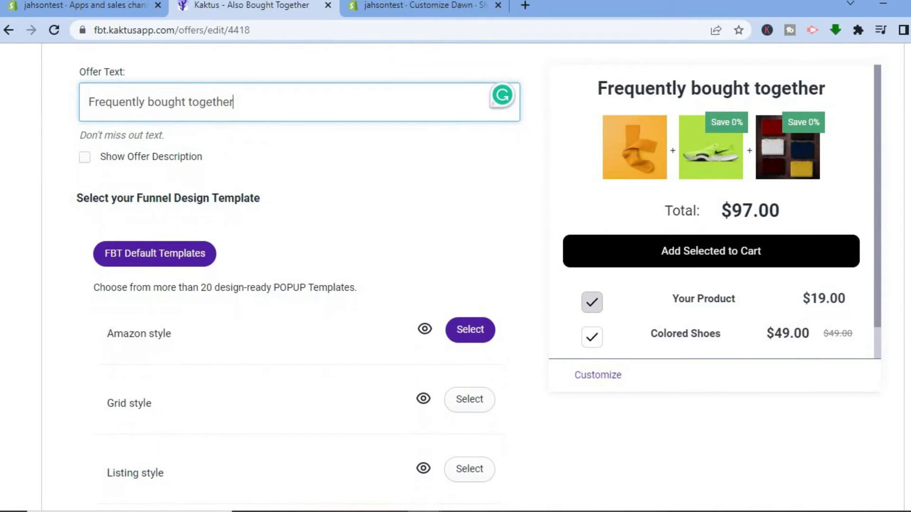
scroll(298, 278, "down", 2)
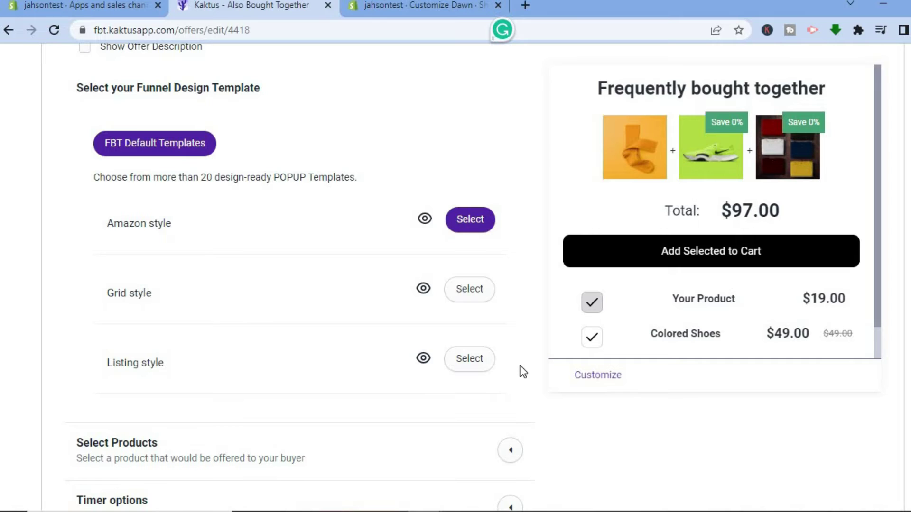
left_click(471, 291)
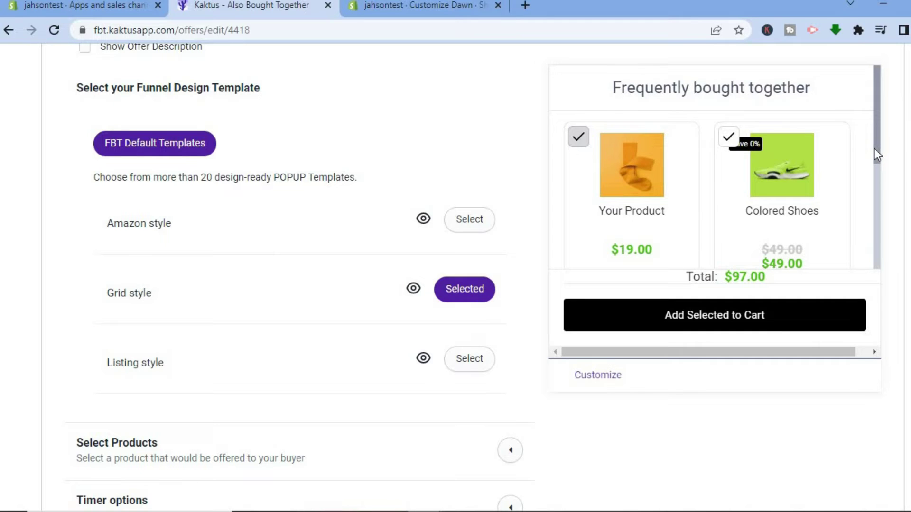
left_click_drag(876, 177, 882, 73)
left_click(468, 368)
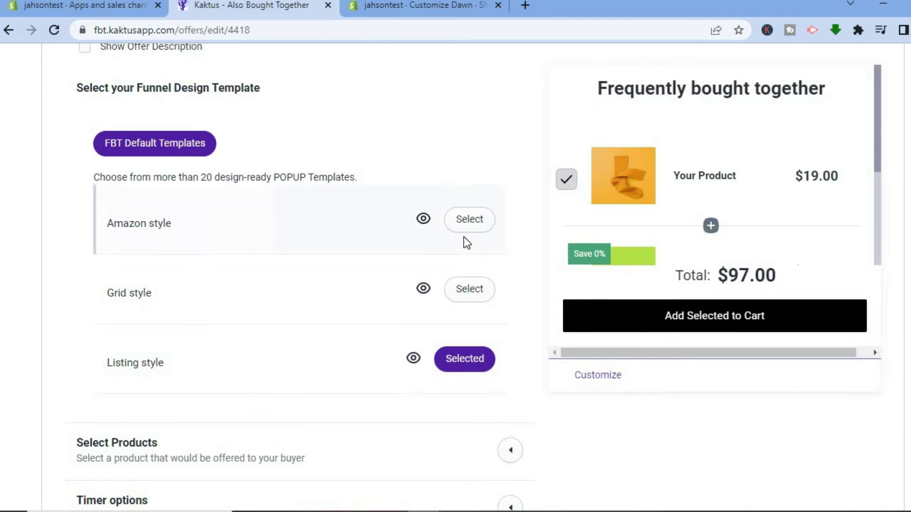
left_click(460, 228)
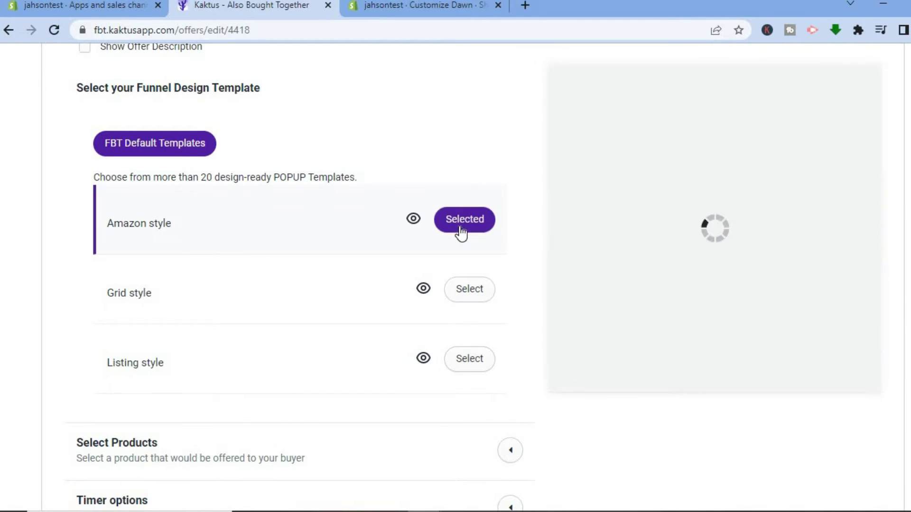
Expand Select Products to reveal the Recommended Products (Autopilot) source with 3 products.
scroll(300, 278, "down", 4)
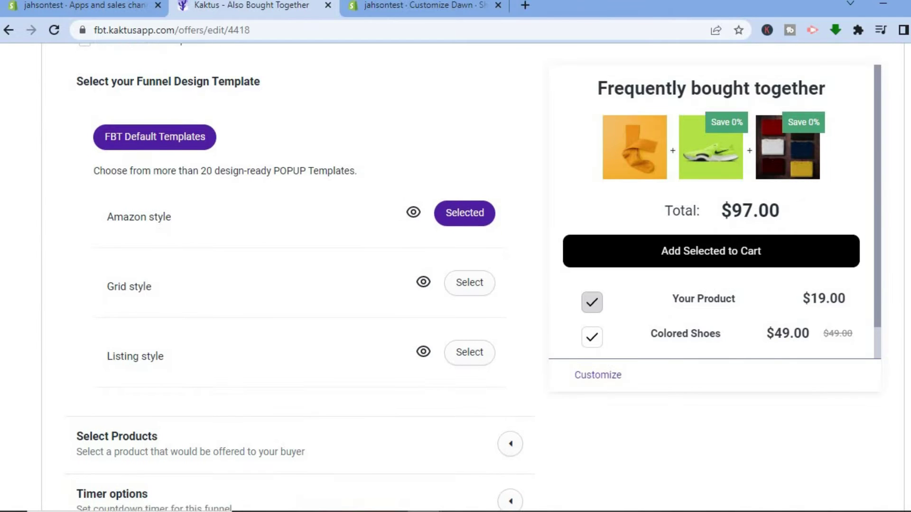
scroll(484, 244, "down", 2)
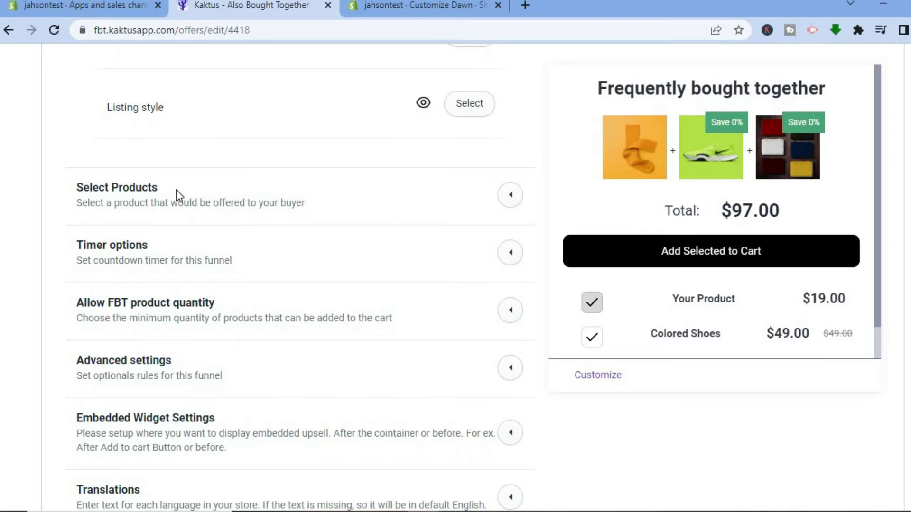
left_click(512, 197)
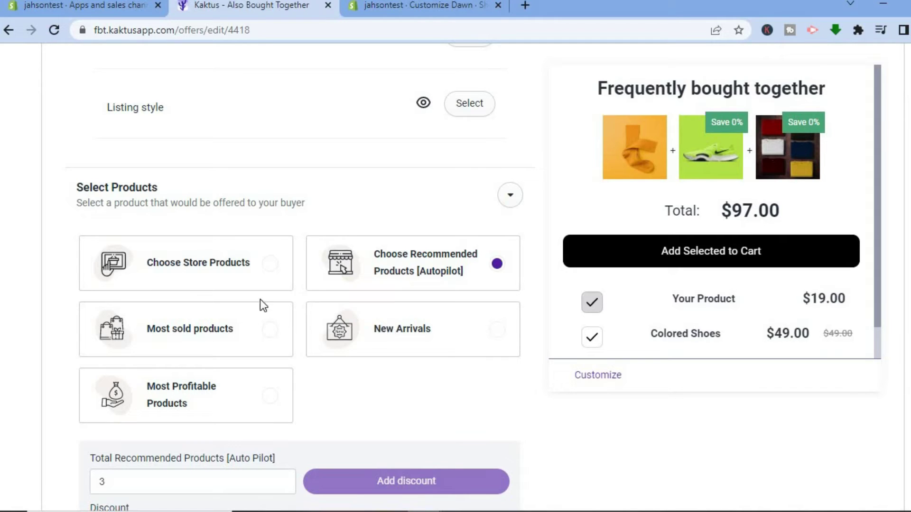
Switch the offer to Store Products and add the Sensor Headlamp COB LED Head Lamp.
left_click(186, 267)
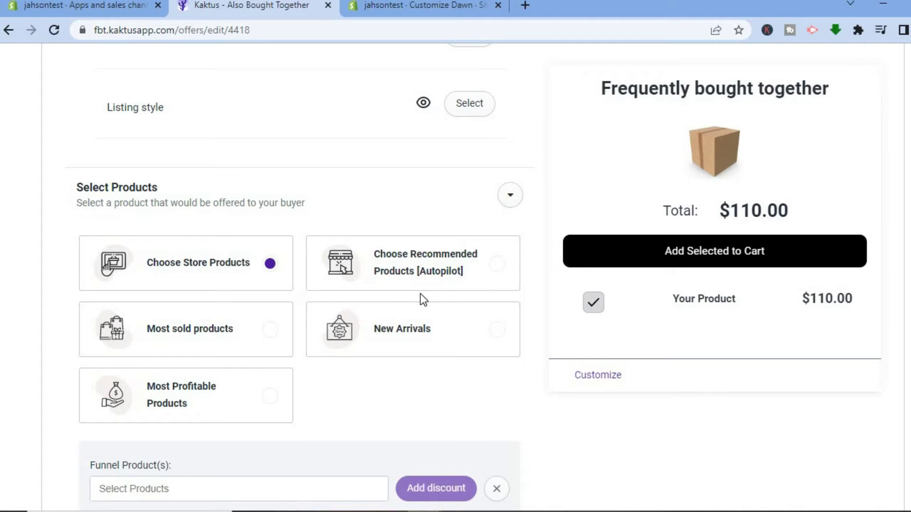
scroll(442, 306, "down", 6)
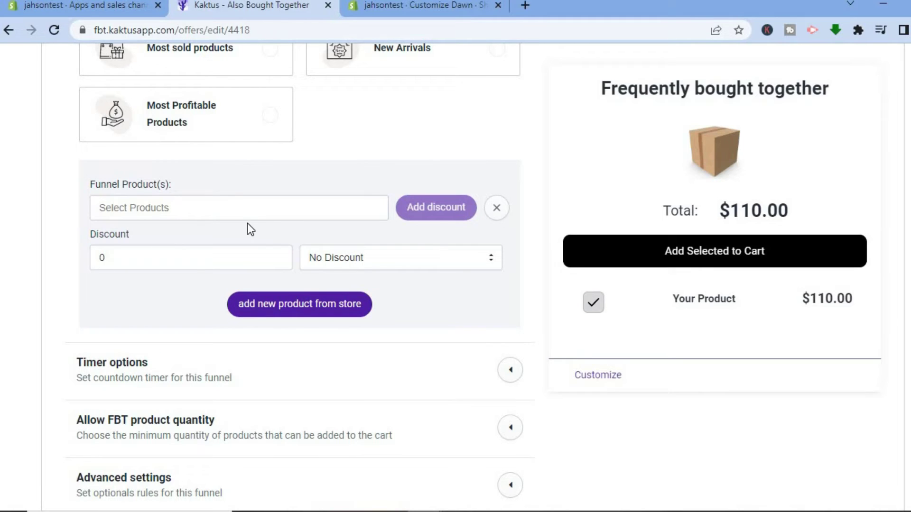
left_click(271, 214)
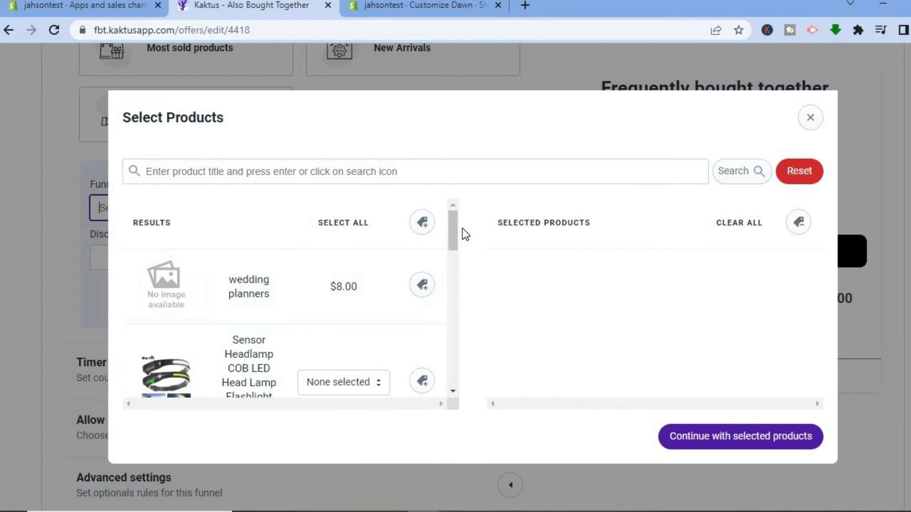
left_click_drag(451, 227, 445, 255)
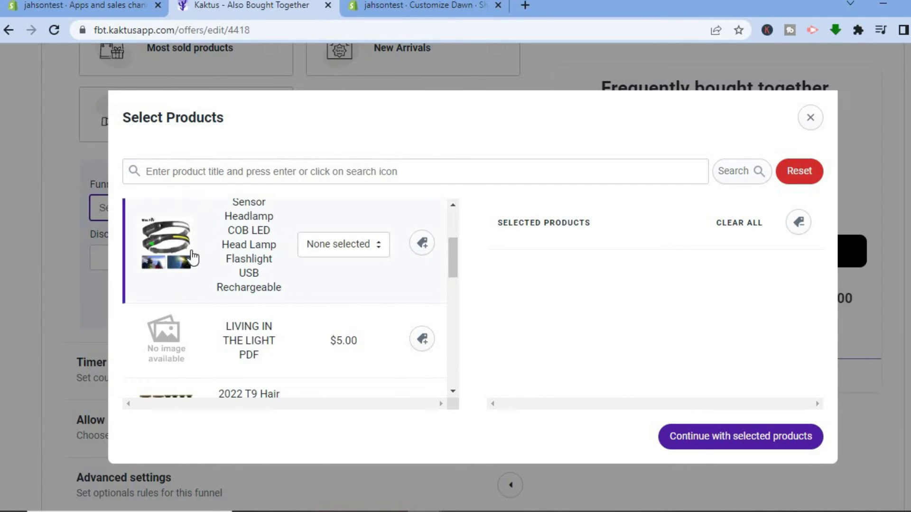
left_click(193, 257)
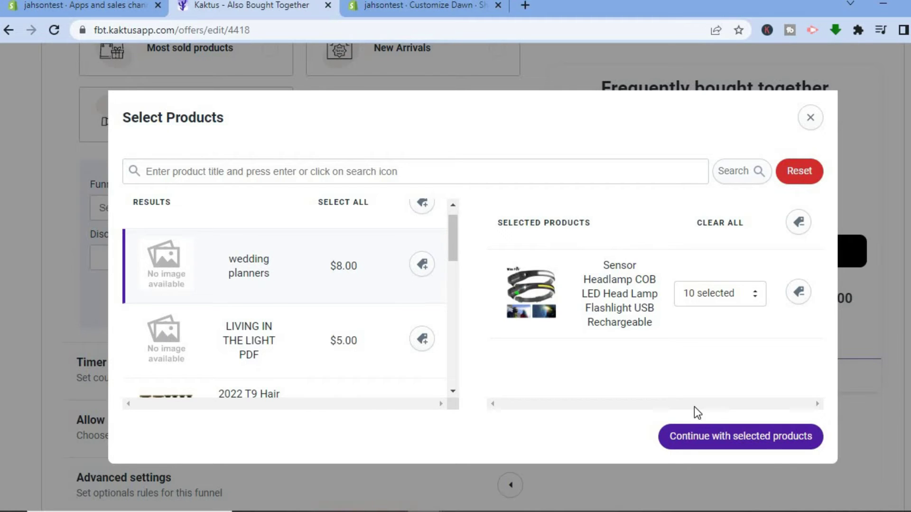
left_click(752, 440)
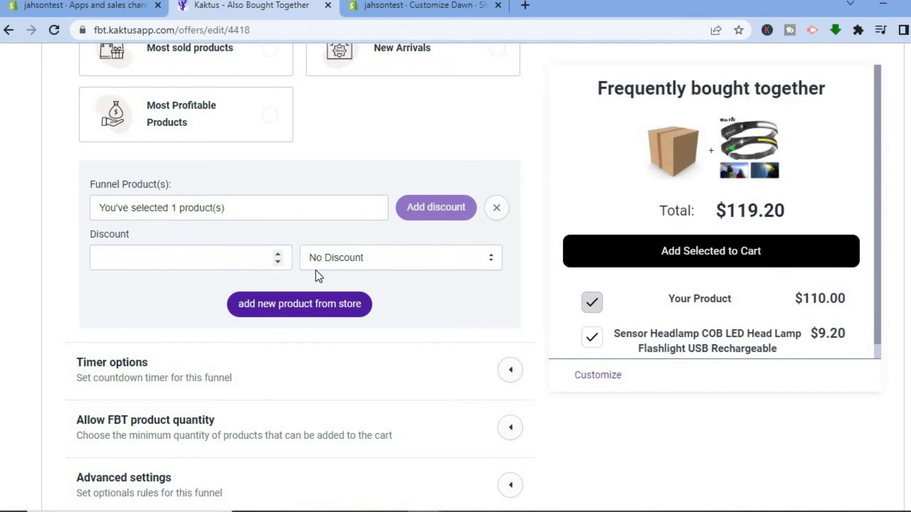
Give the headlamp a discount of 8.61.
left_click(230, 254)
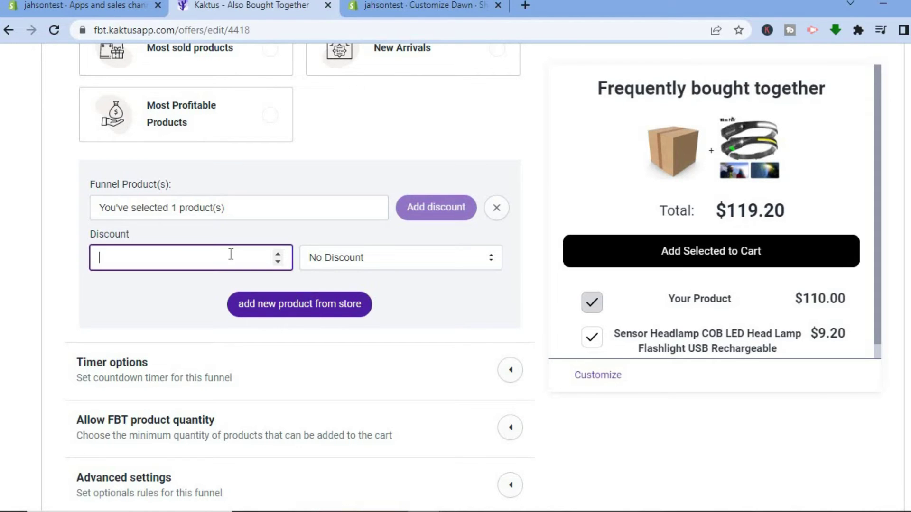
type("8.61")
scroll(300, 277, "down", 4)
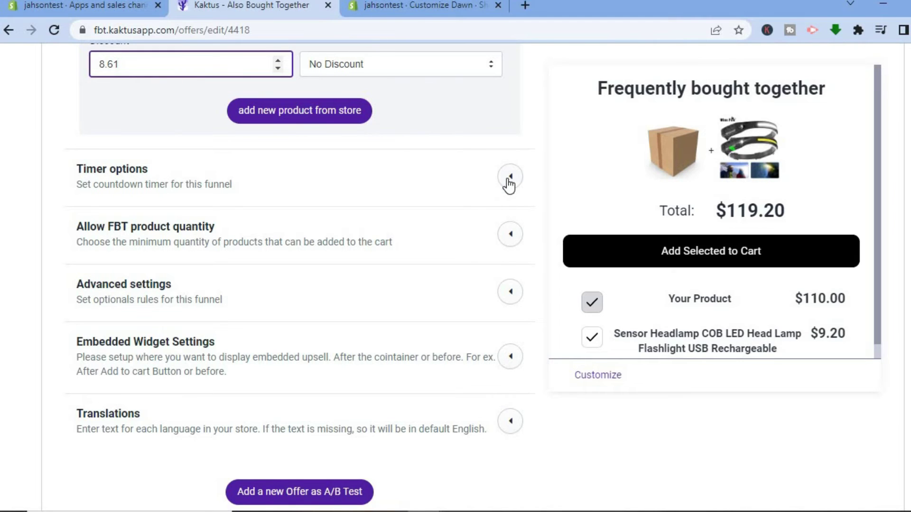
Turn on the countdown timer and set its duration to 59 minutes, showing 'Hurry Up! 59:00'.
left_click(507, 180)
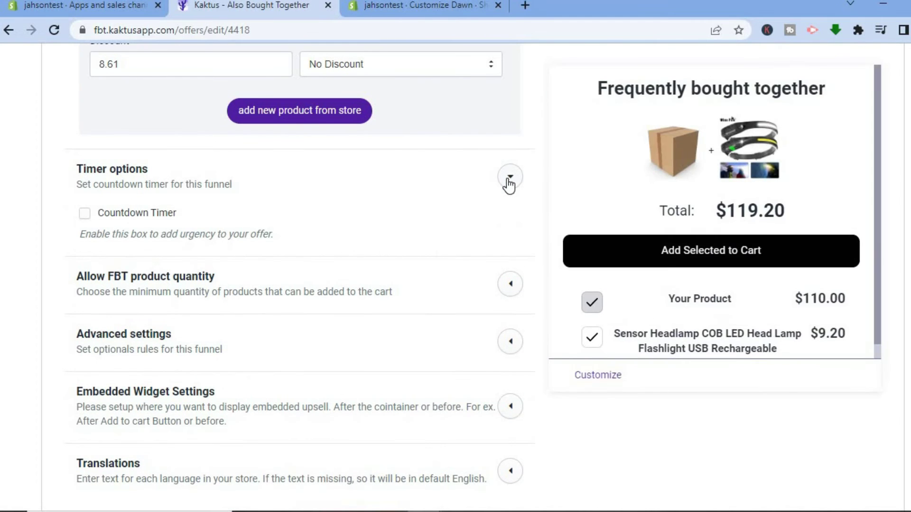
left_click(89, 216)
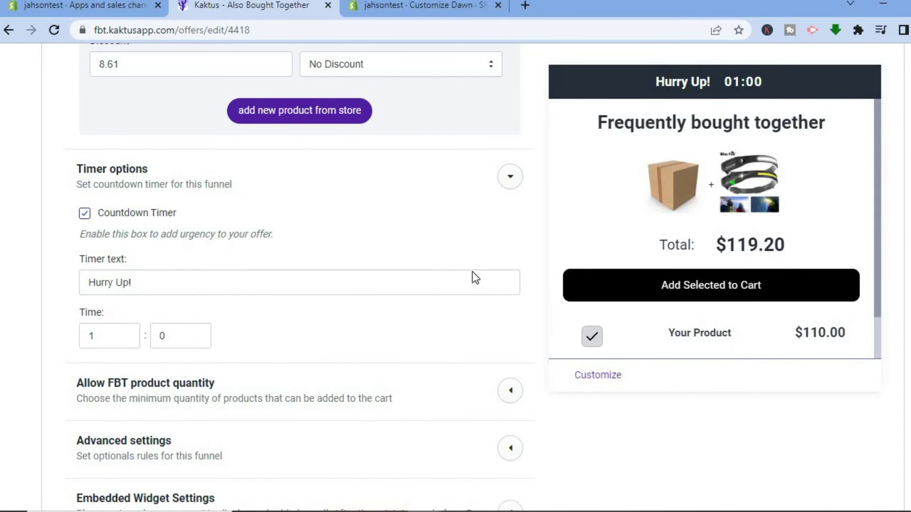
left_click(112, 336)
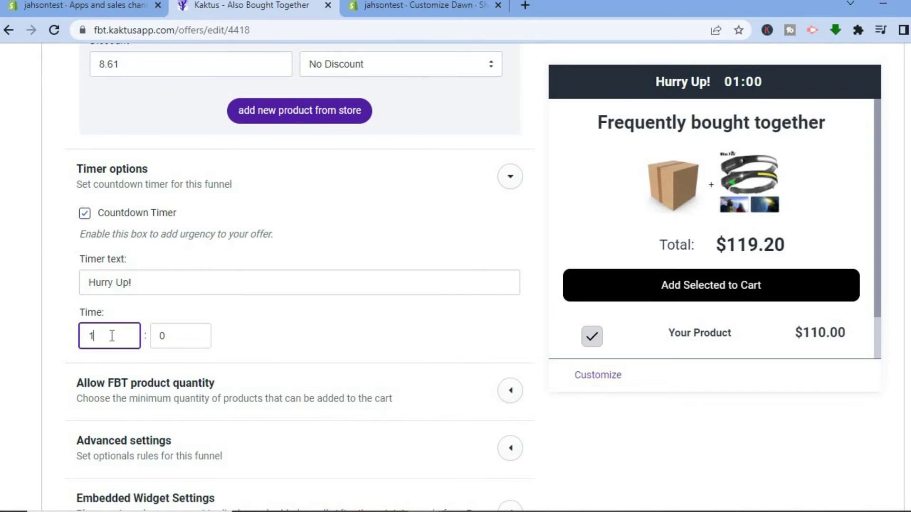
key("BackSpace")
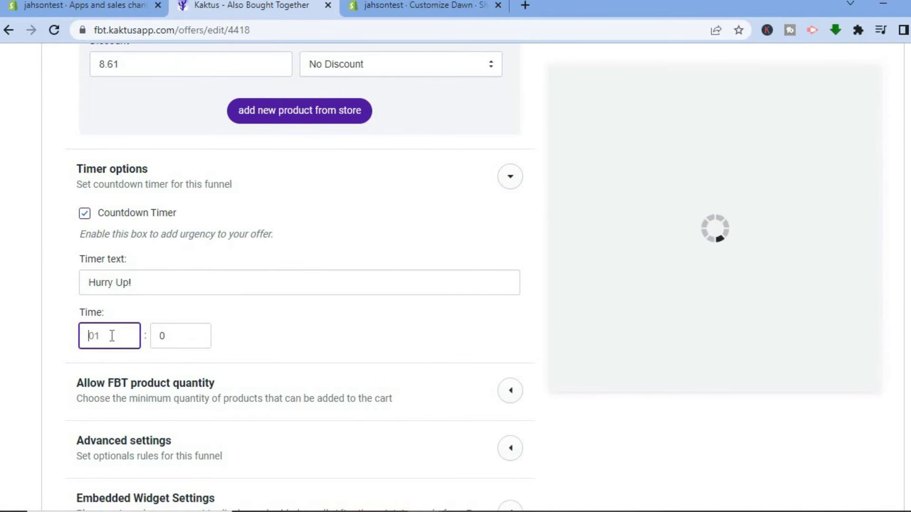
type("6")
key("BackSpace")
type("59")
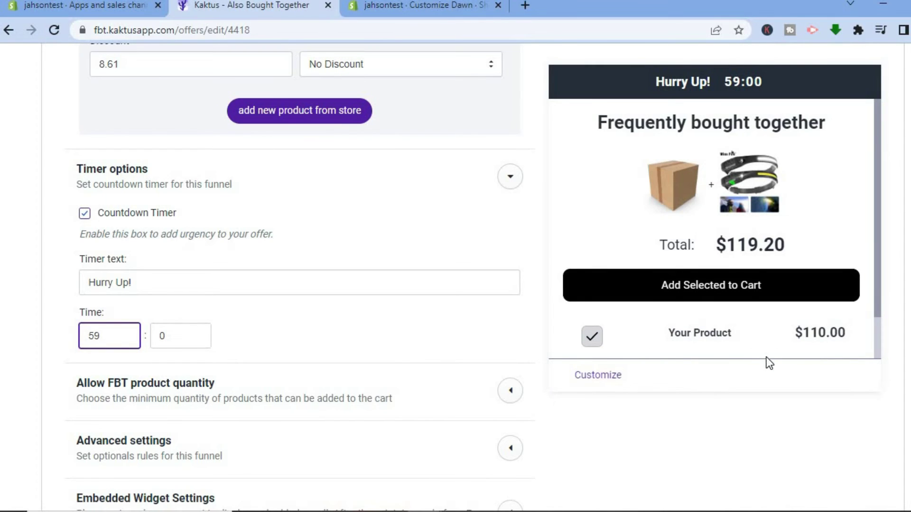
scroll(876, 394, "down", 4)
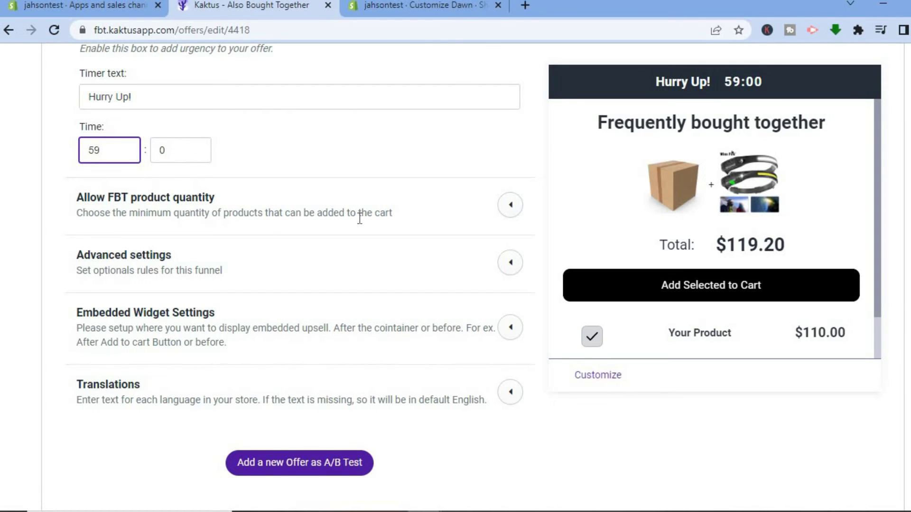
Review the quantity and advanced settings, then expand Embedded Widget Settings with After container.
left_click(509, 213)
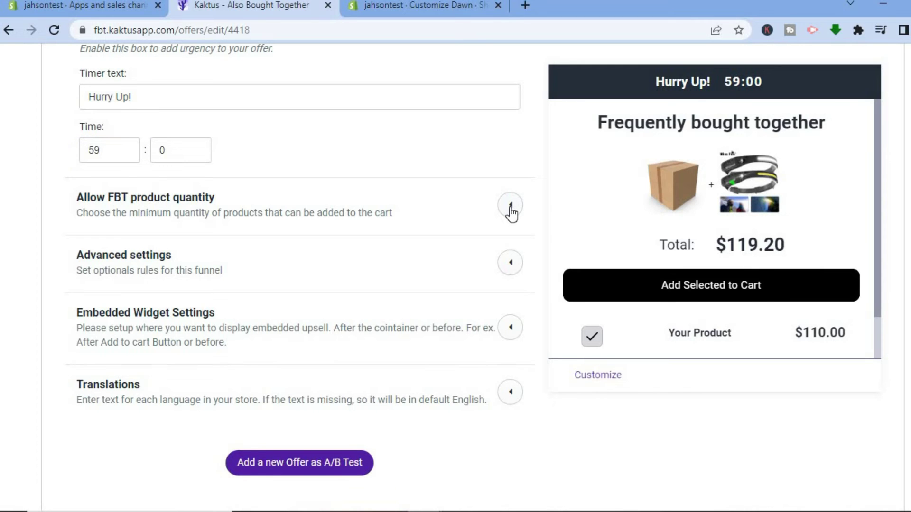
left_click(510, 212)
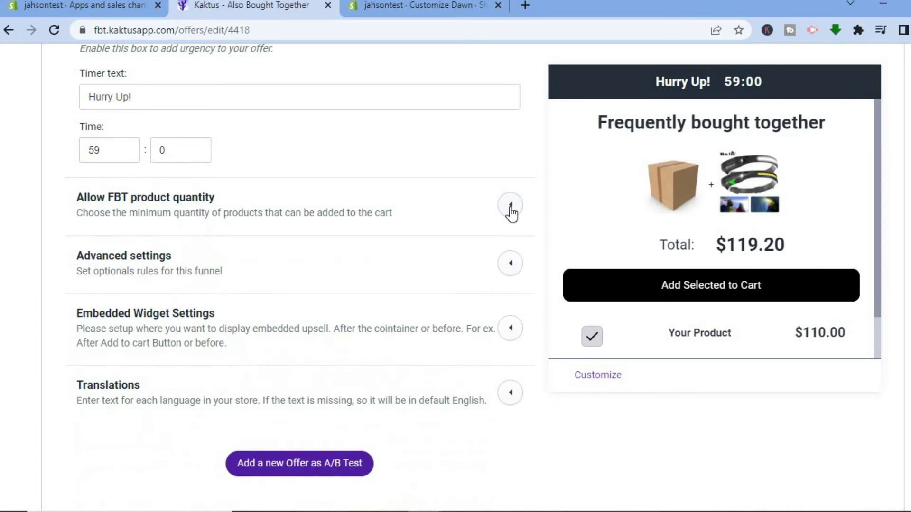
left_click(506, 270)
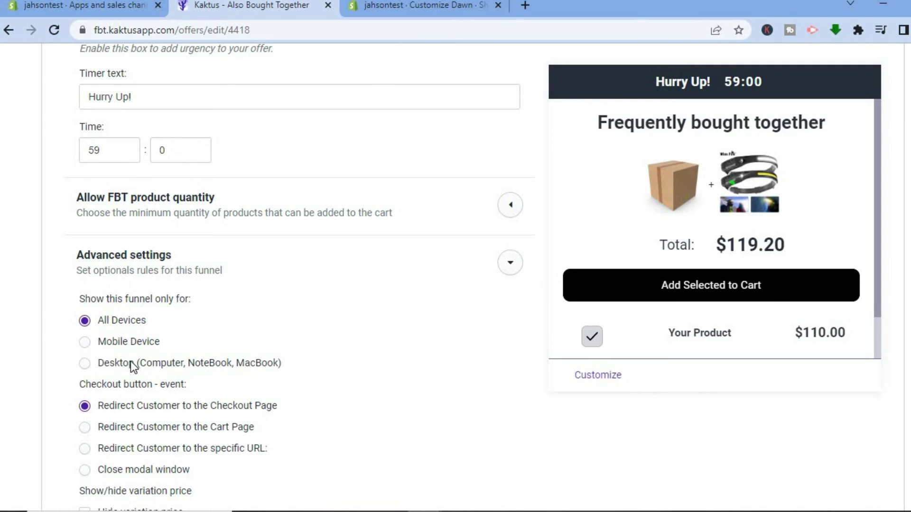
left_click(511, 268)
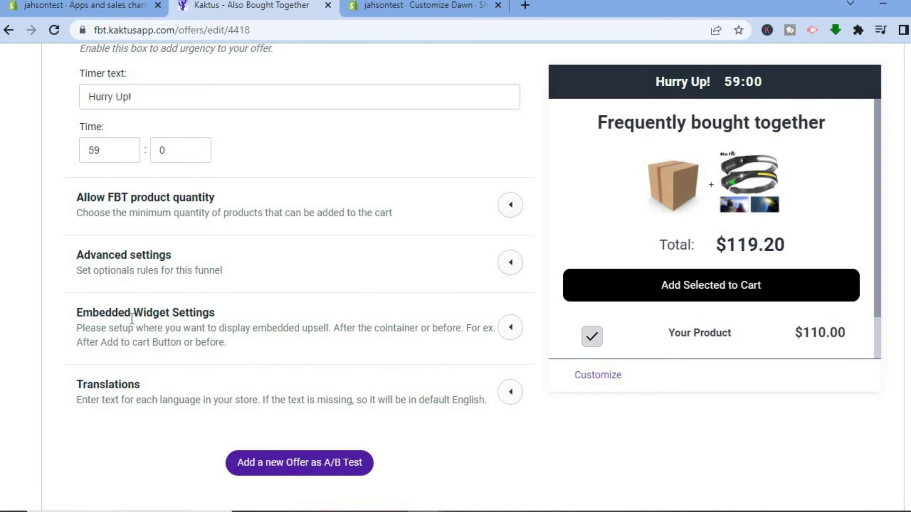
left_click(509, 330)
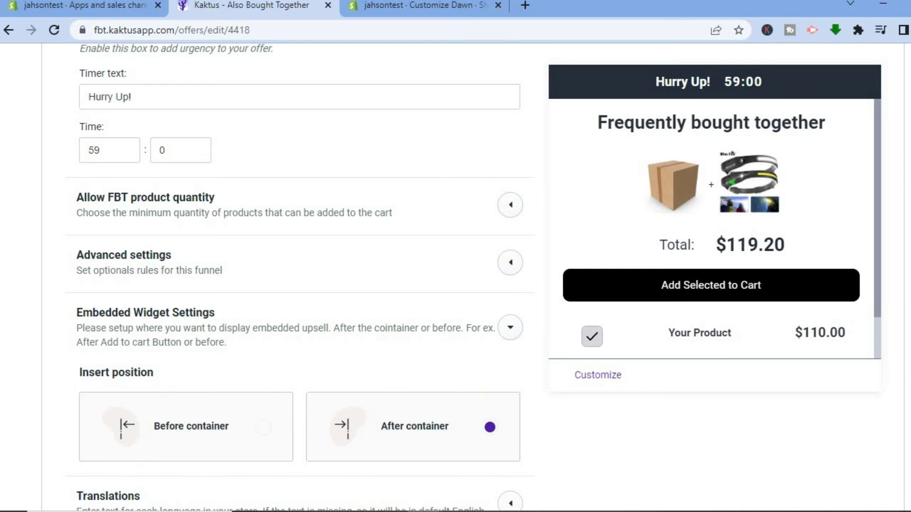
scroll(420, 303, "down", 5)
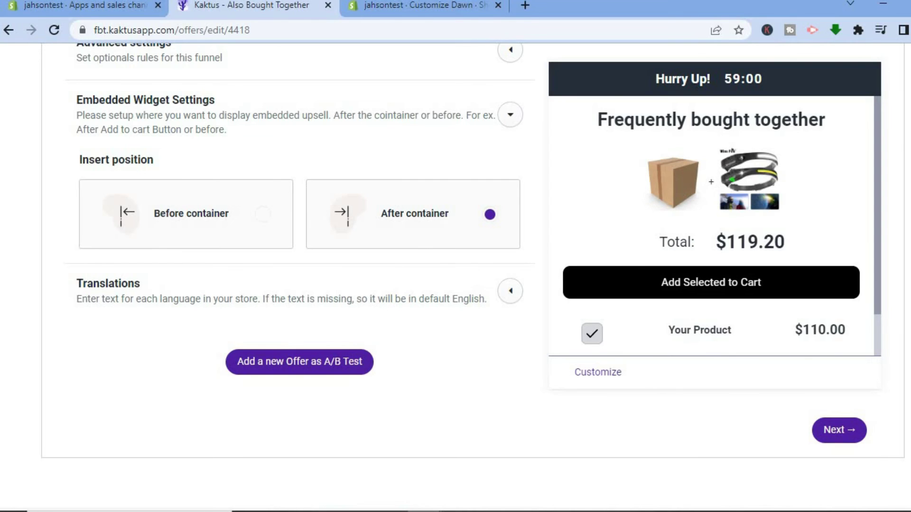
Advance to the Trigger step, keep Display on any product, and save the offer.
left_click(836, 430)
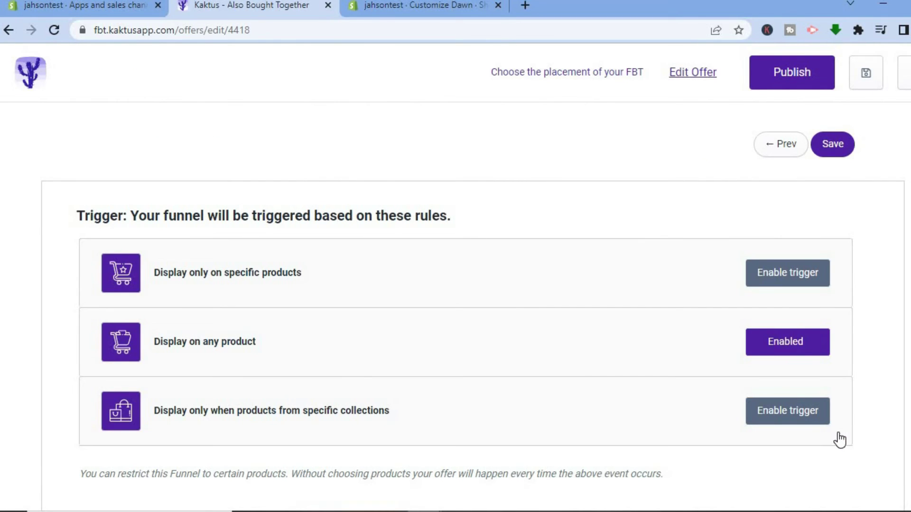
scroll(455, 262, "down", 1)
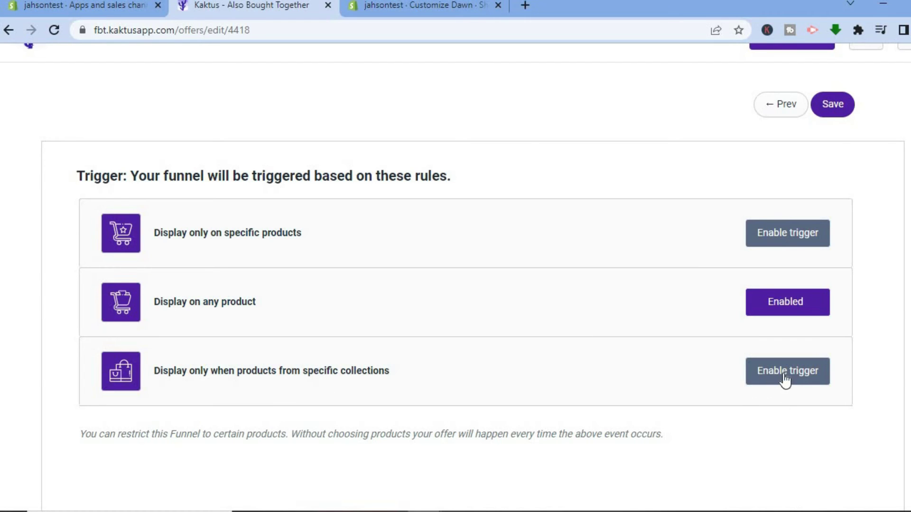
scroll(455, 277, "down", 6)
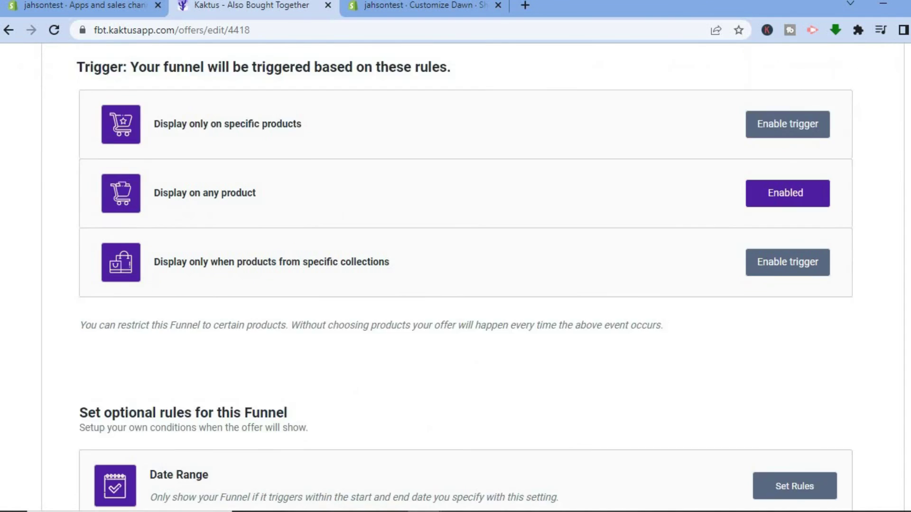
scroll(456, 277, "down", 2)
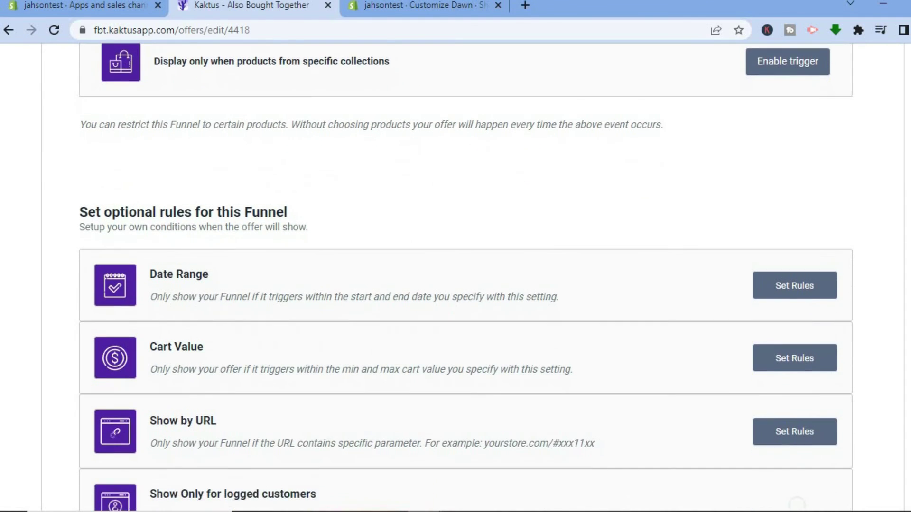
scroll(456, 278, "down", 1)
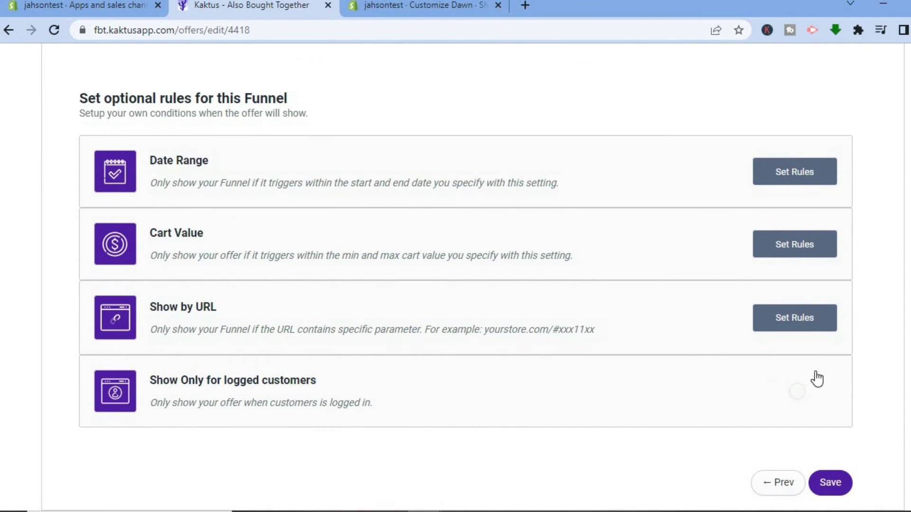
scroll(455, 277, "up", 10)
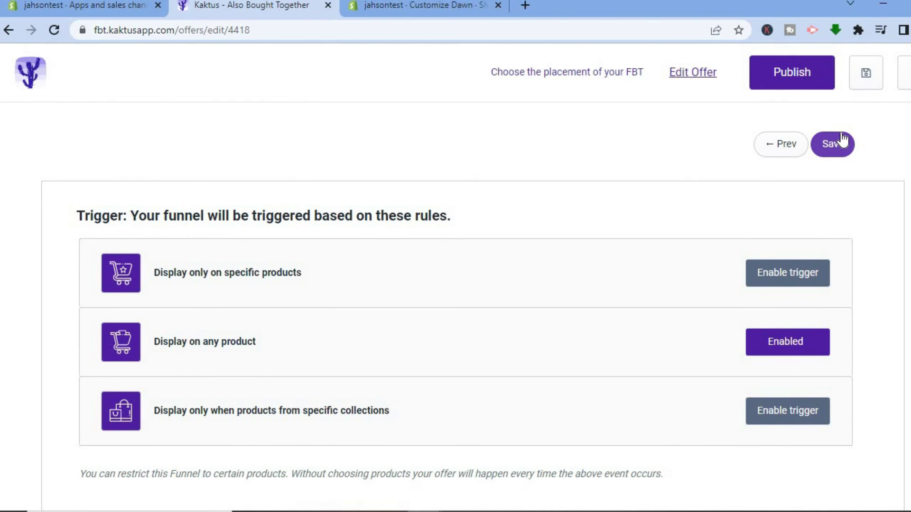
left_click(841, 135)
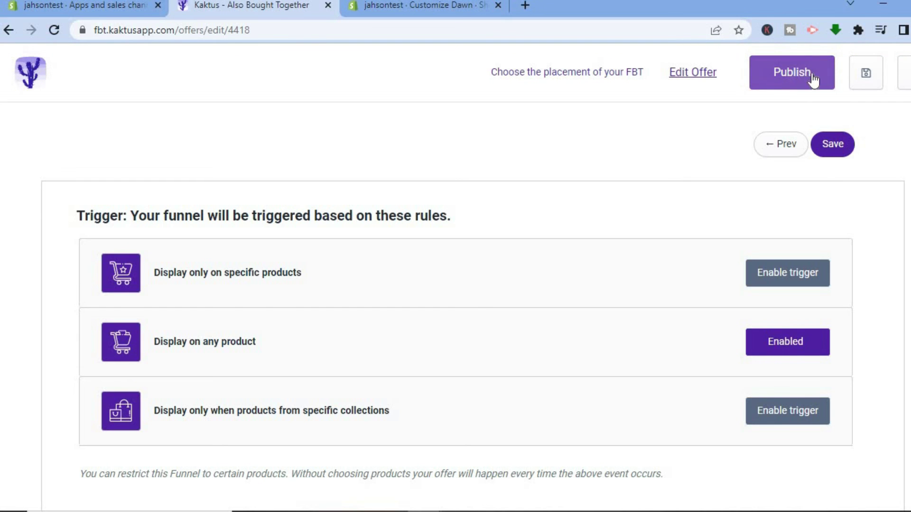
Publish the Recommended Frequently Bought Together offer and return to the Shopify Themes page.
left_click(806, 74)
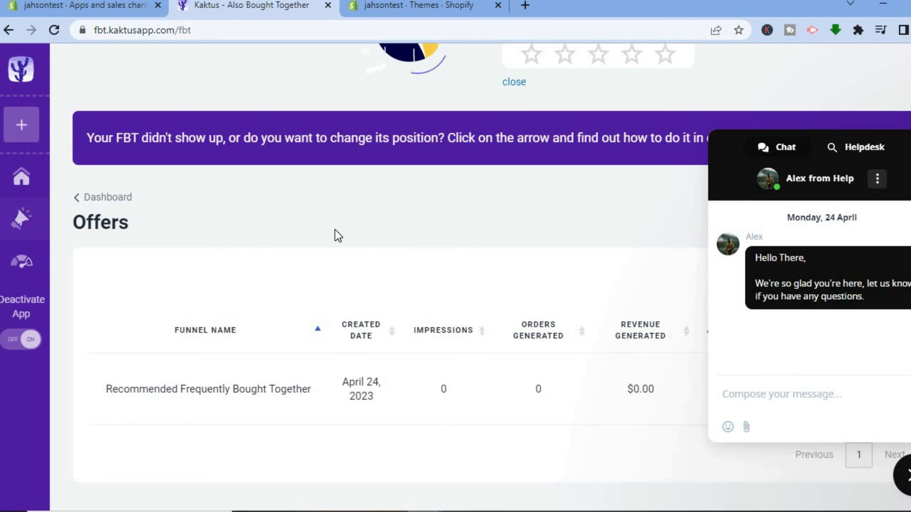
left_click(389, 11)
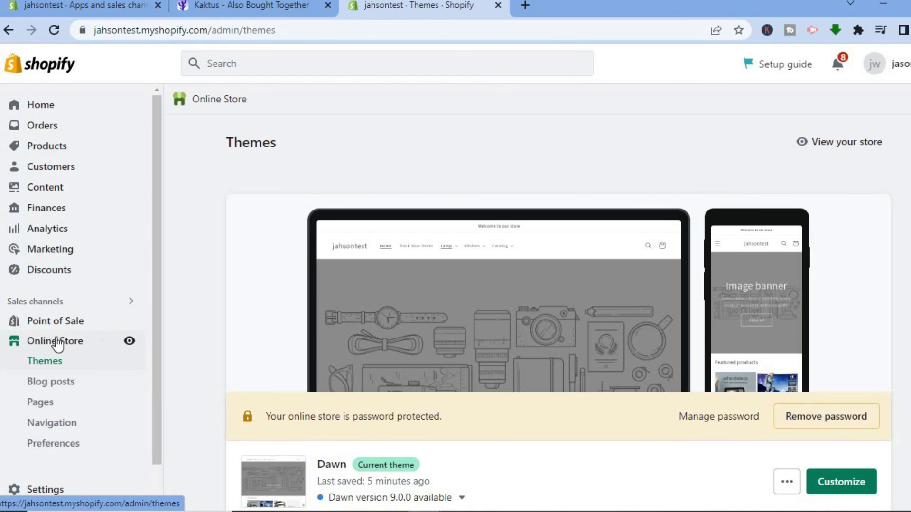
Open the live storefront's Echo Show 8 page to view the headlamp bundle, $139.19 total and countdown.
left_click(129, 342)
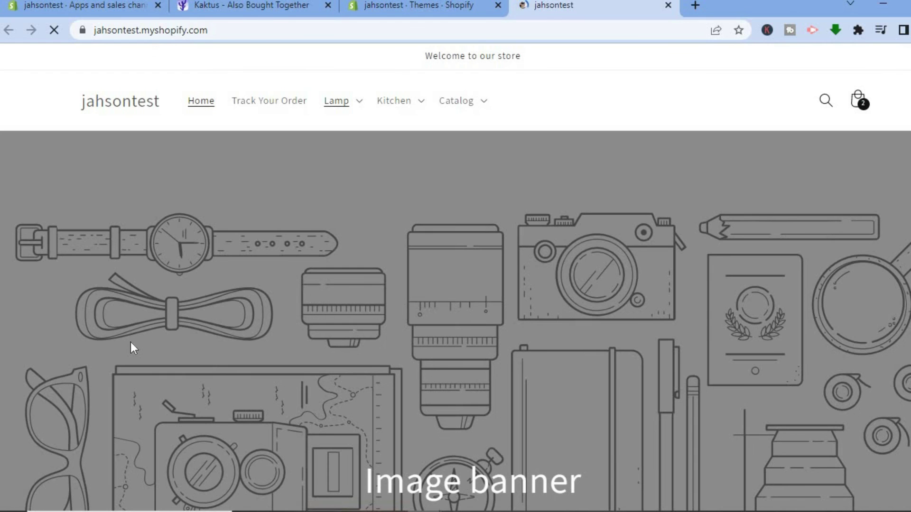
scroll(455, 277, "down", 10)
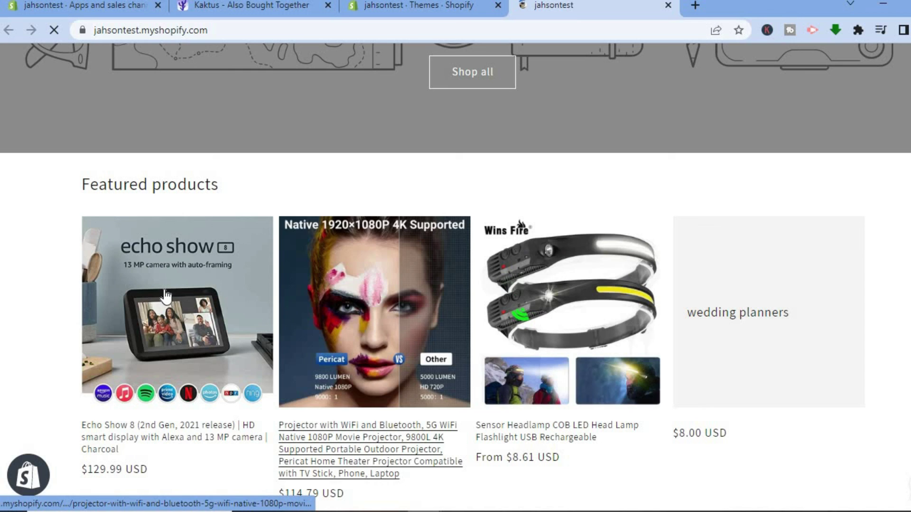
left_click(164, 289)
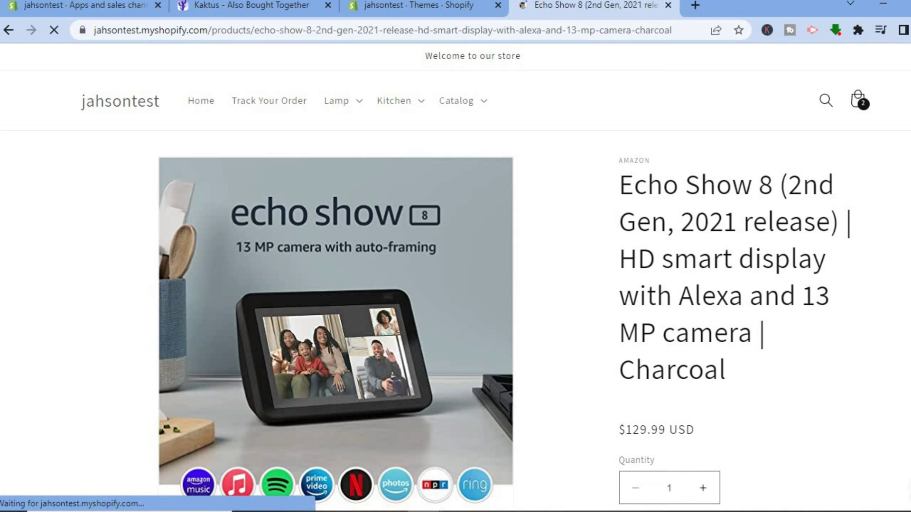
scroll(455, 258, "down", 2)
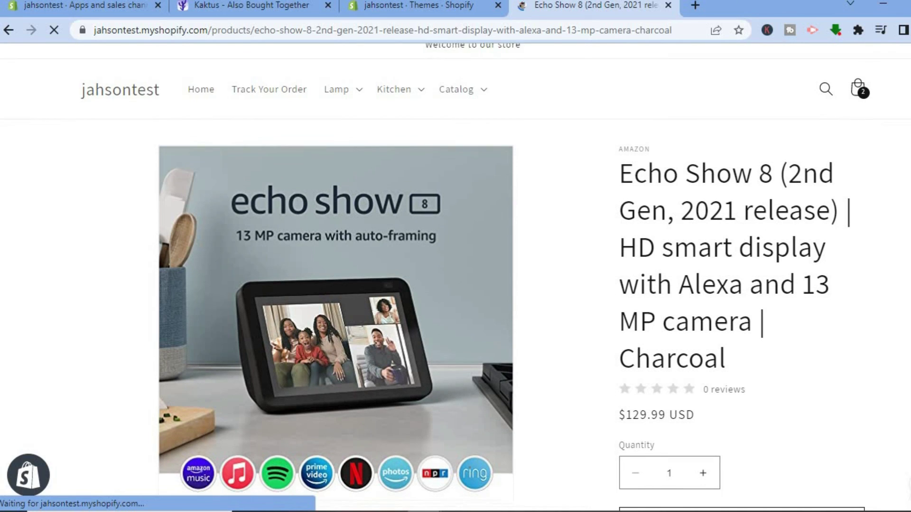
scroll(759, 217, "down", 4)
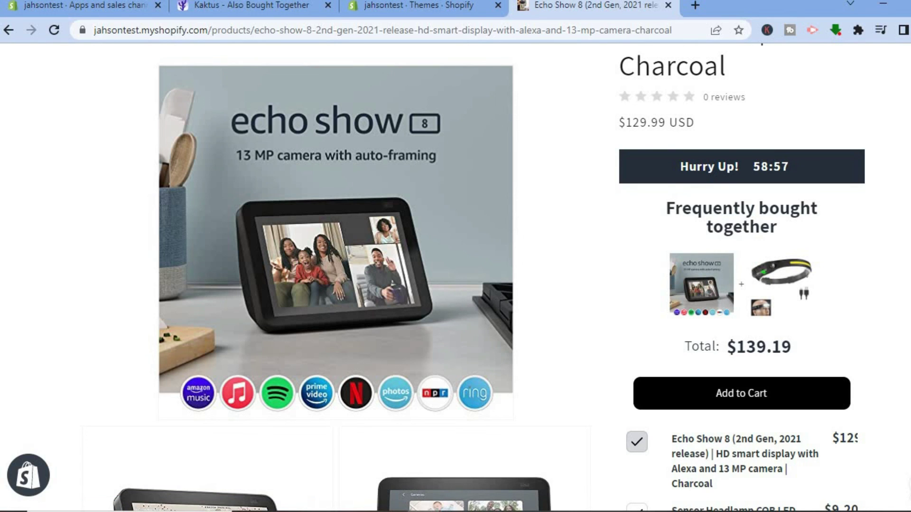
scroll(741, 277, "down", 6)
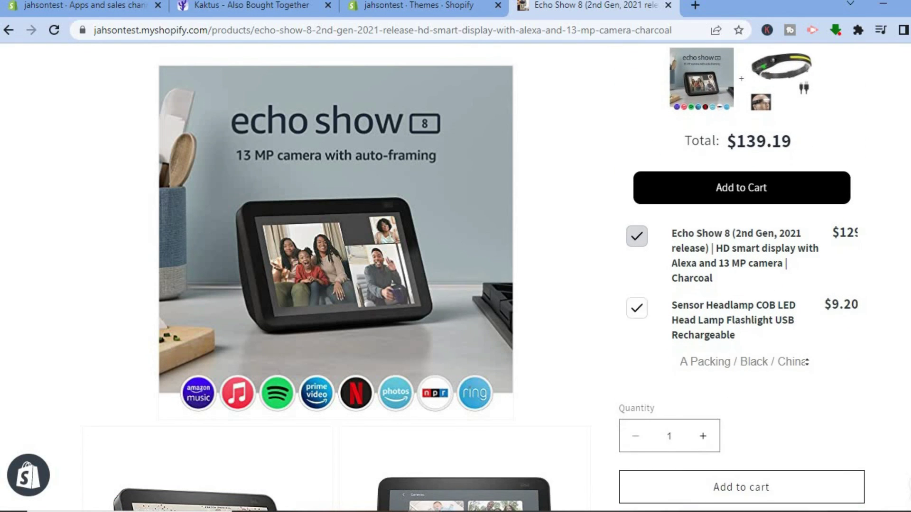
scroll(741, 278, "up", 6)
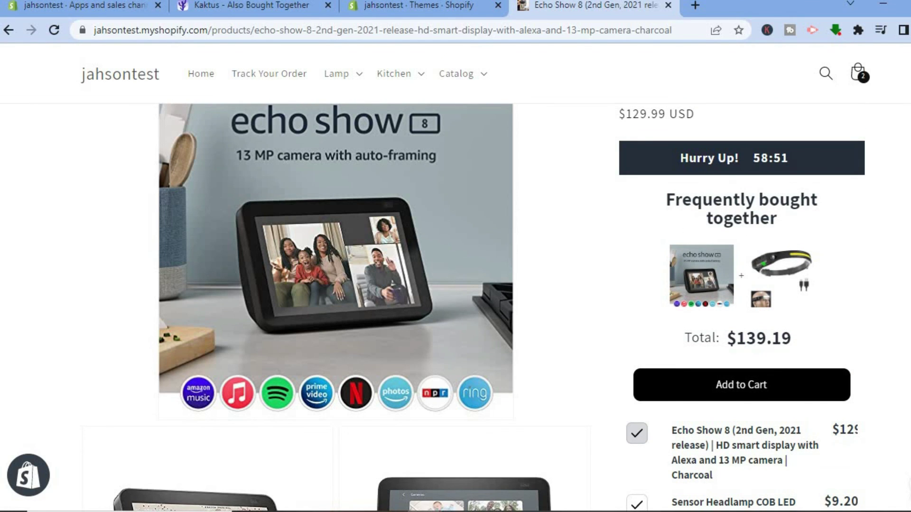
scroll(522, 304, "up", 5)
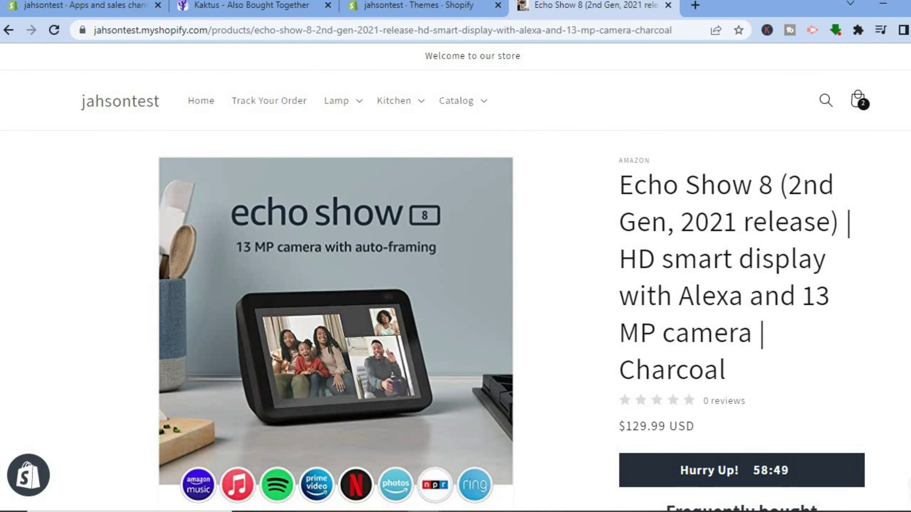